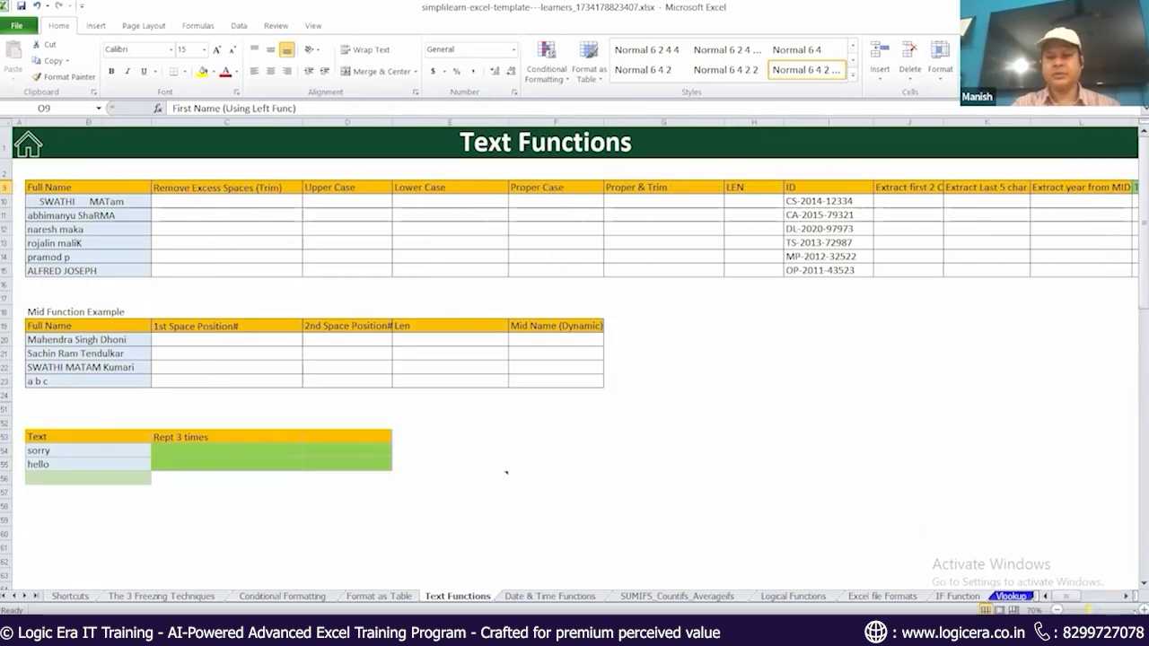
Add extra spaces before the first word and between the words of the full names in B12 and B14.
scroll(506, 472, "up", 3)
left_click(269, 244)
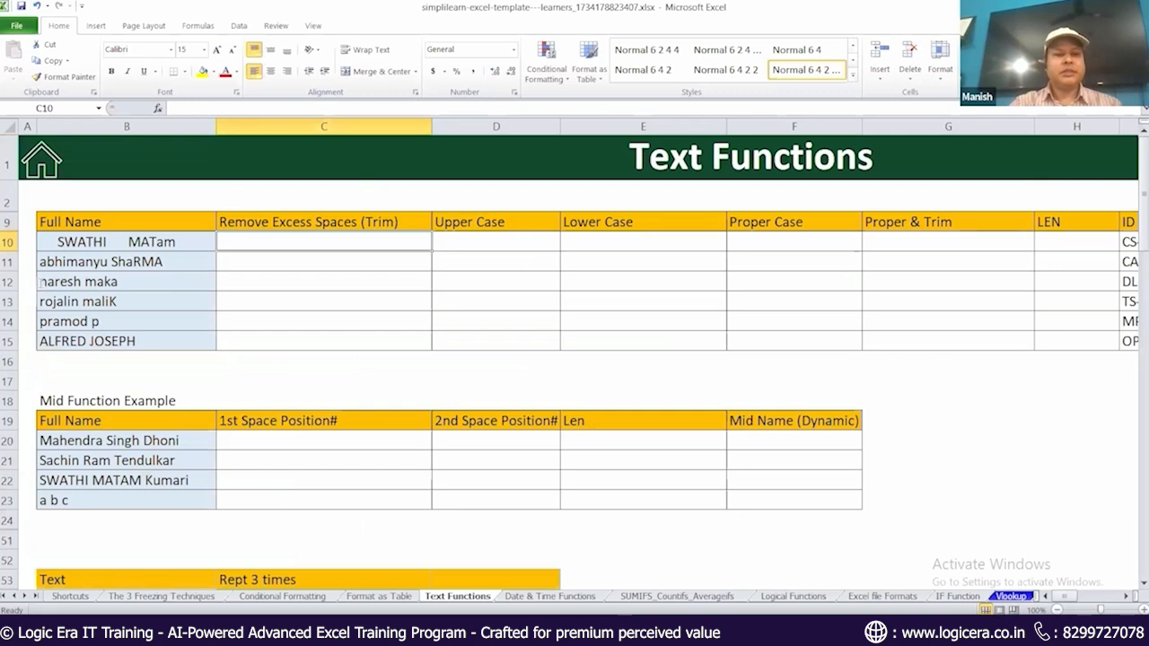
double_click(40, 281)
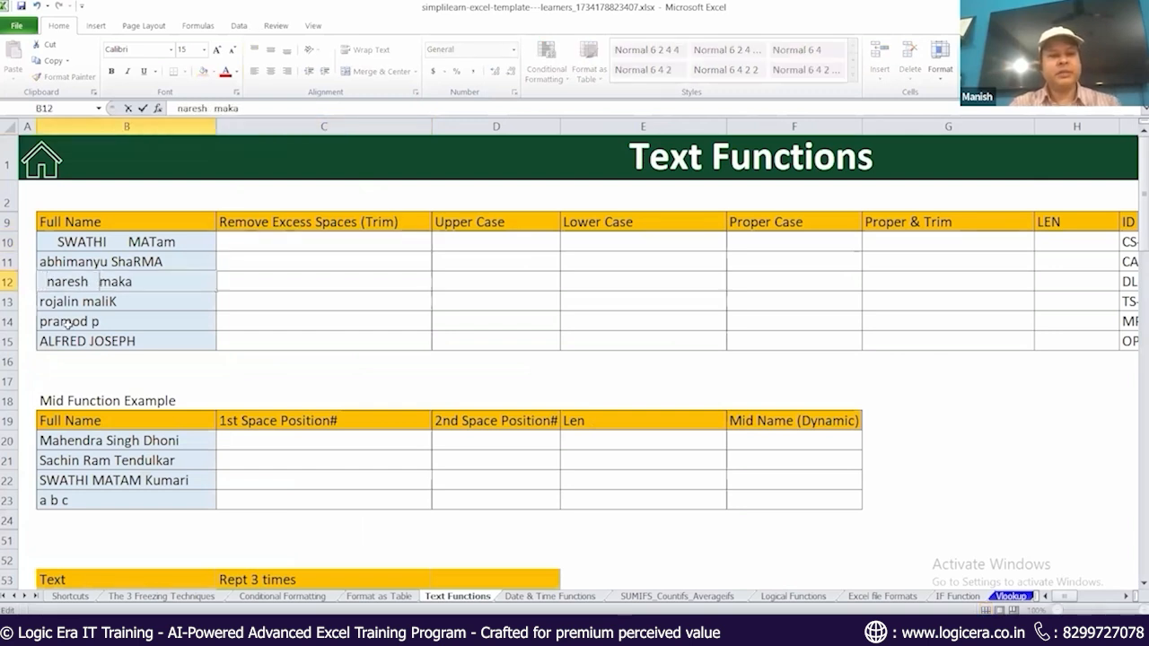
left_click(41, 321)
double_click(40, 320)
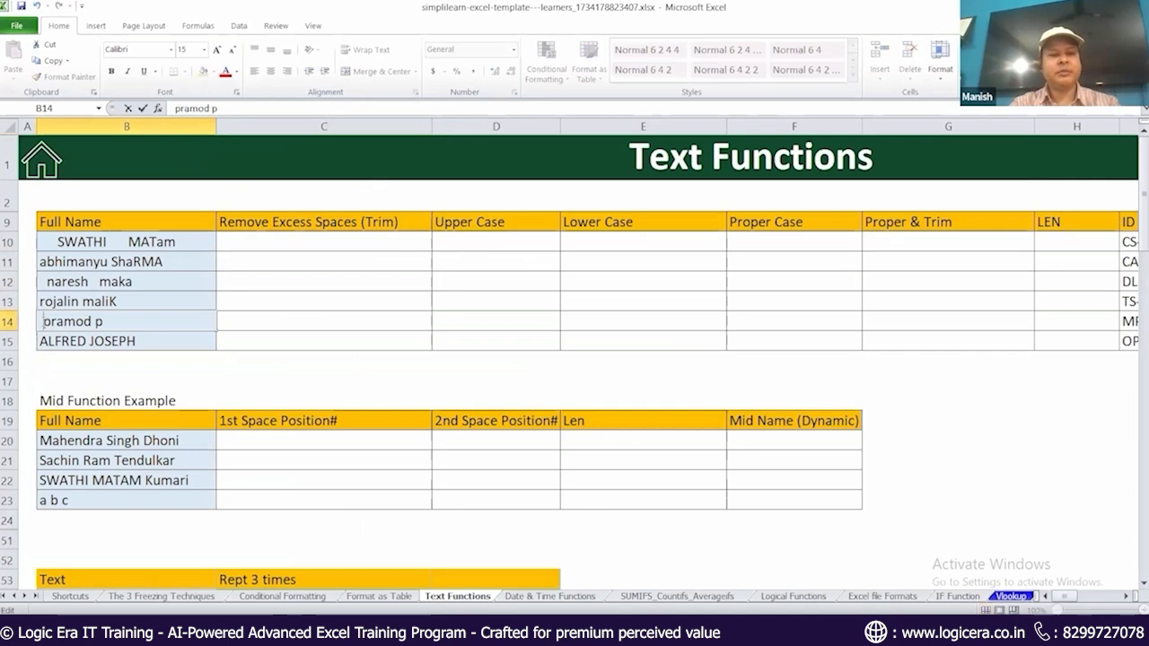
left_click(99, 321)
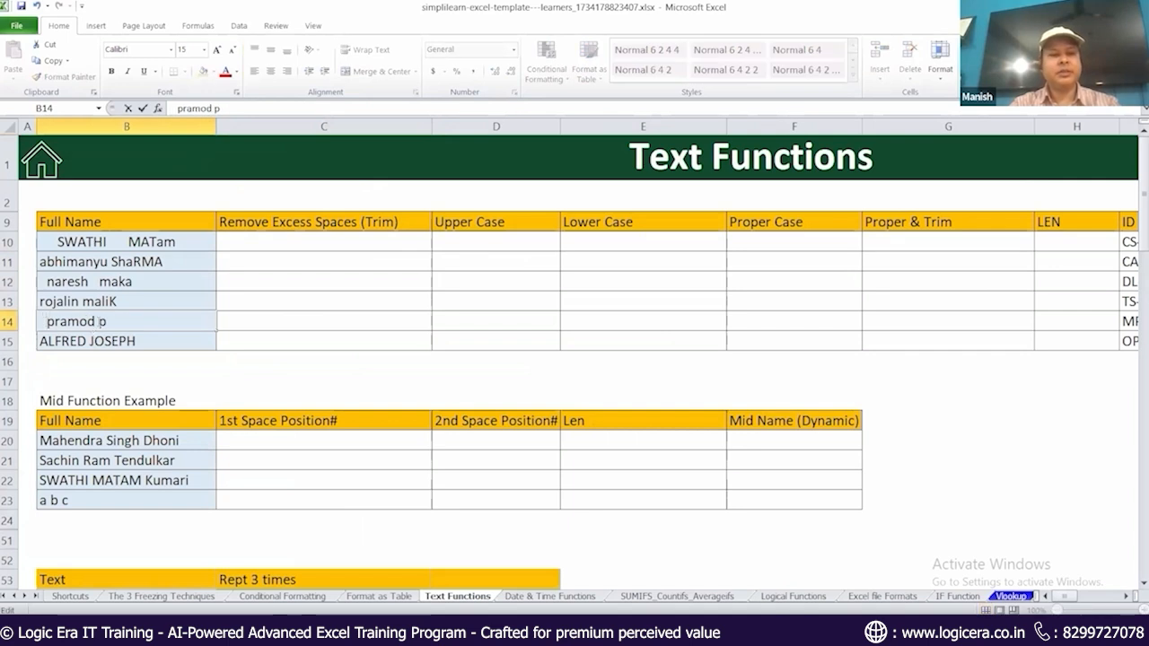
left_click(267, 341)
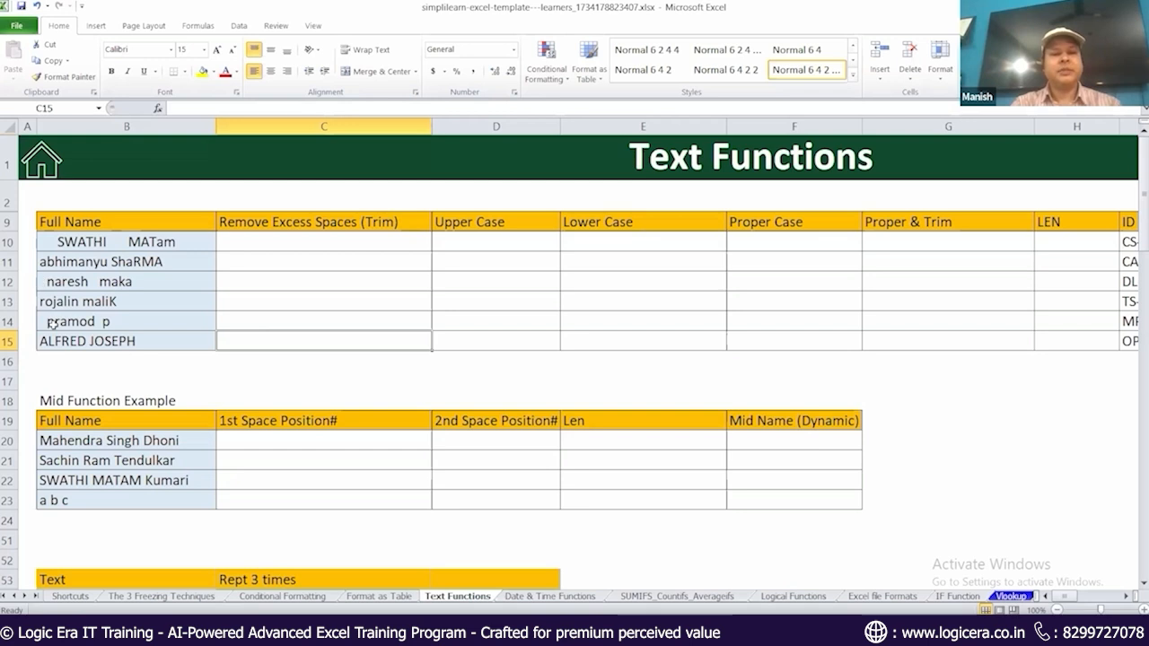
left_click(183, 285)
Enter =TRIM(B10) in C10 to remove the excess spaces from the first full name.
left_click(272, 245)
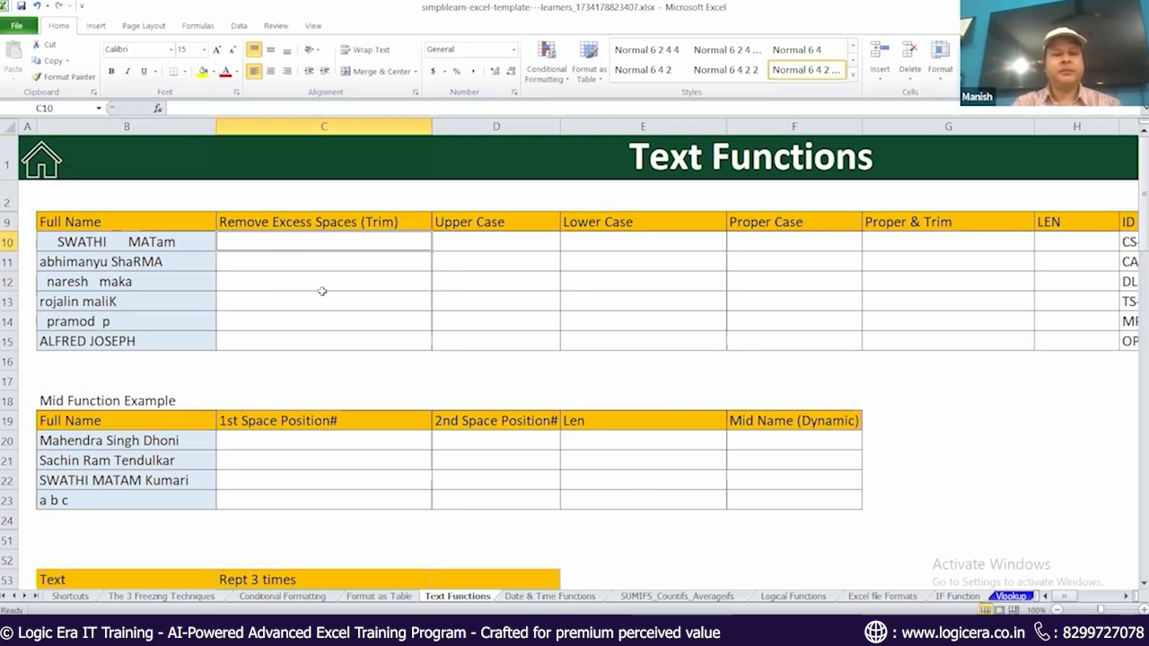
type("=")
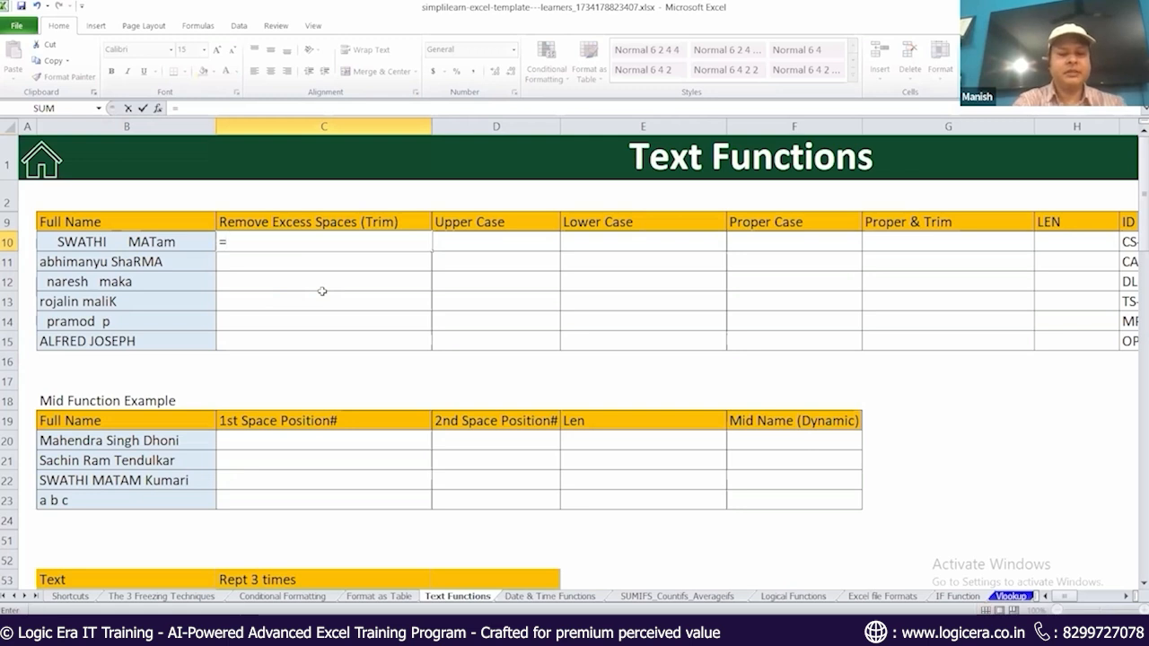
type("trim")
key("Tab")
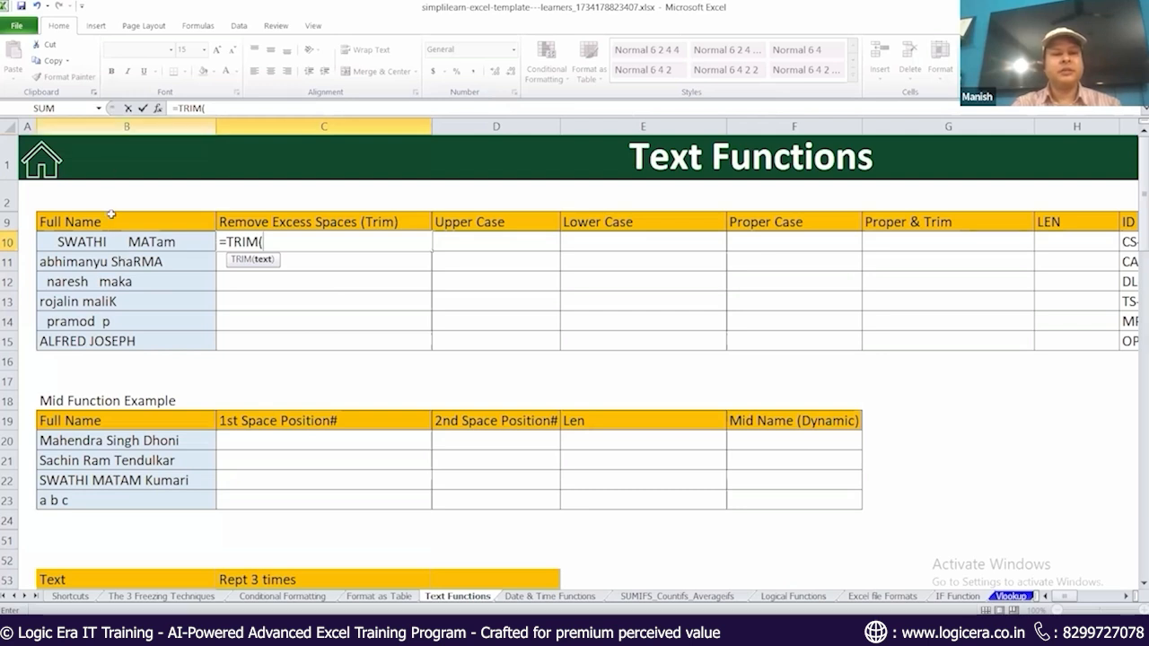
left_click(108, 242)
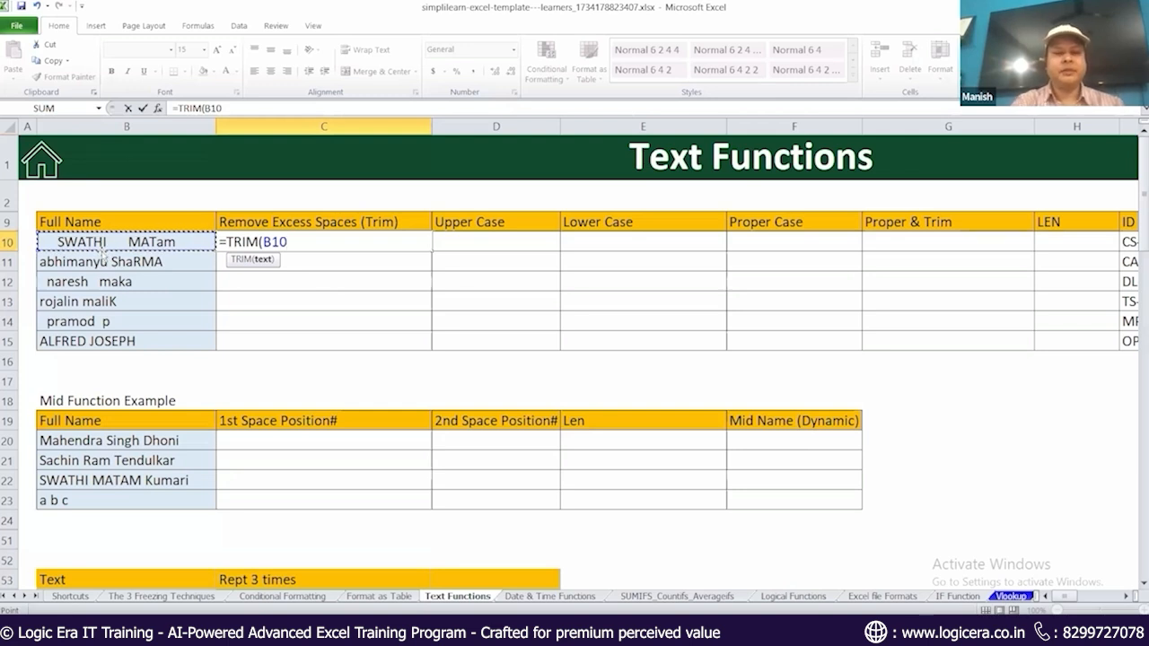
type(")")
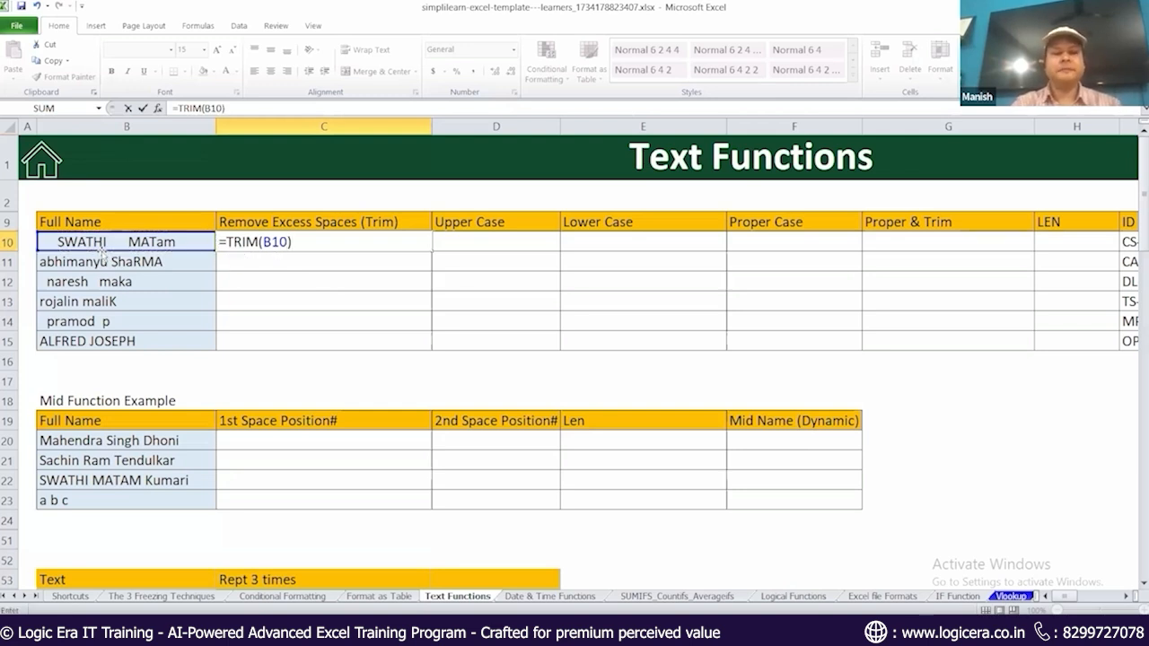
key("Return")
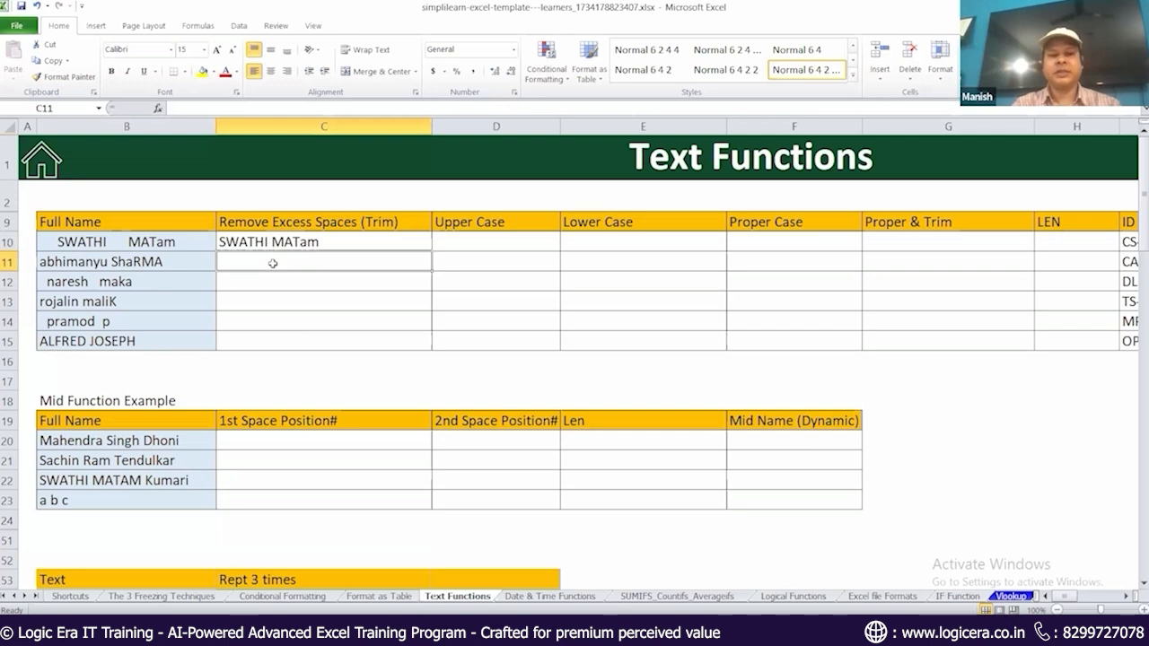
Fill the TRIM formula from C10 down to C15.
left_click(297, 243)
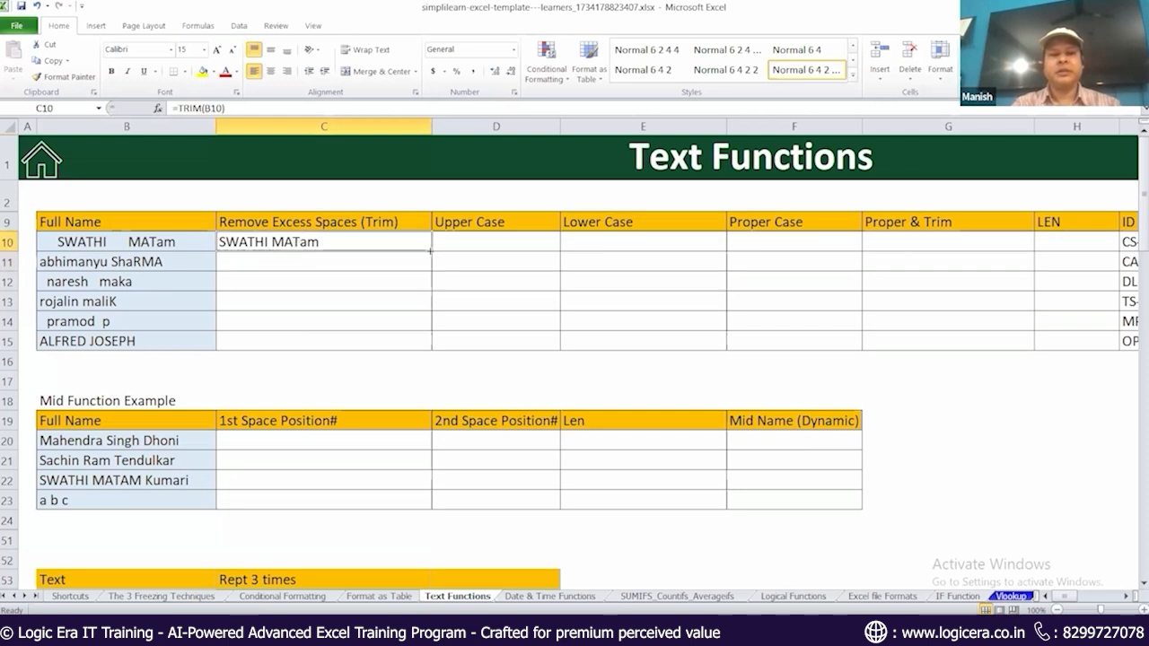
left_click_drag(430, 251, 429, 349)
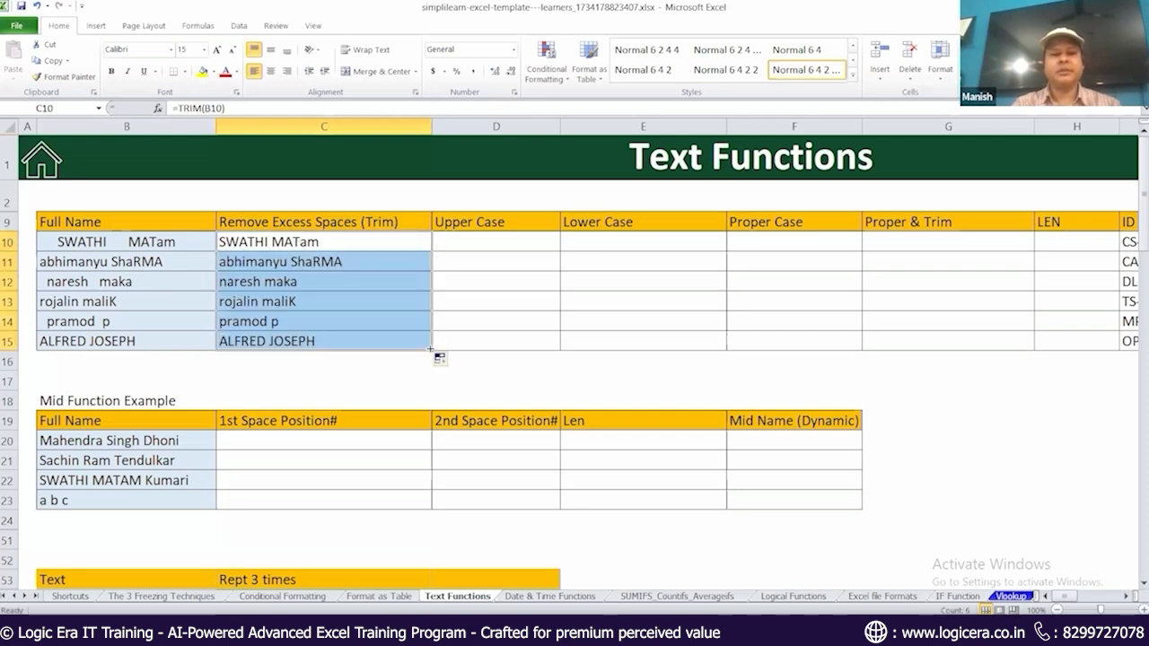
left_click(286, 268)
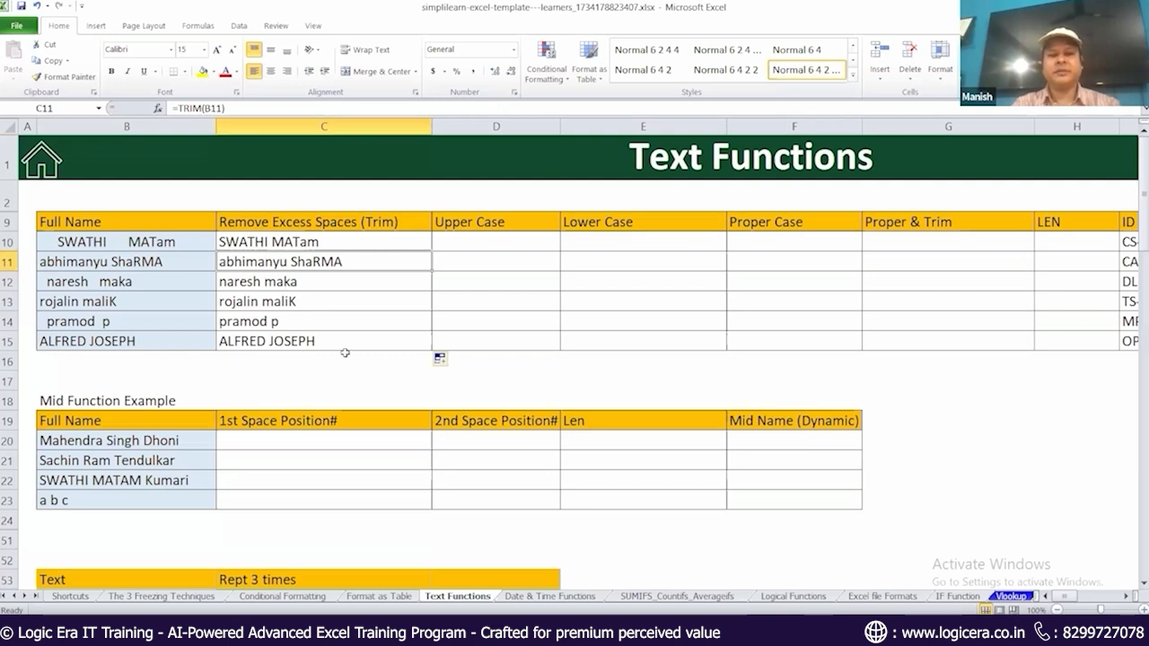
Narrow column B slightly and enter =UPPER(C10) in D10 under Upper Case.
left_click(461, 243)
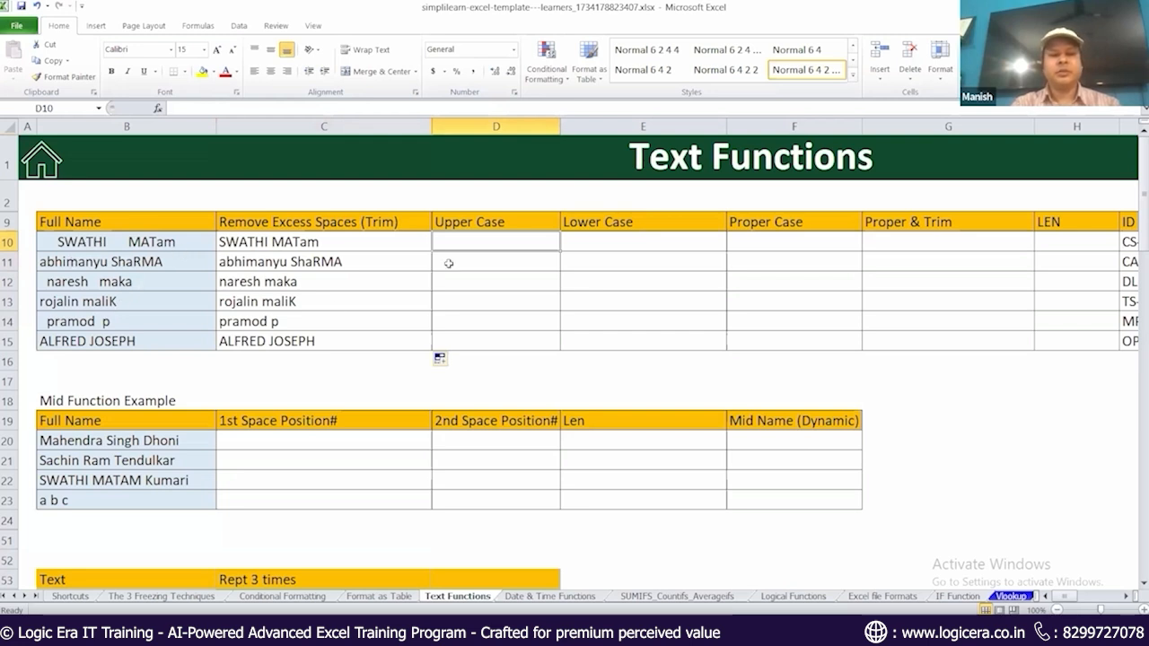
left_click_drag(217, 126, 211, 126)
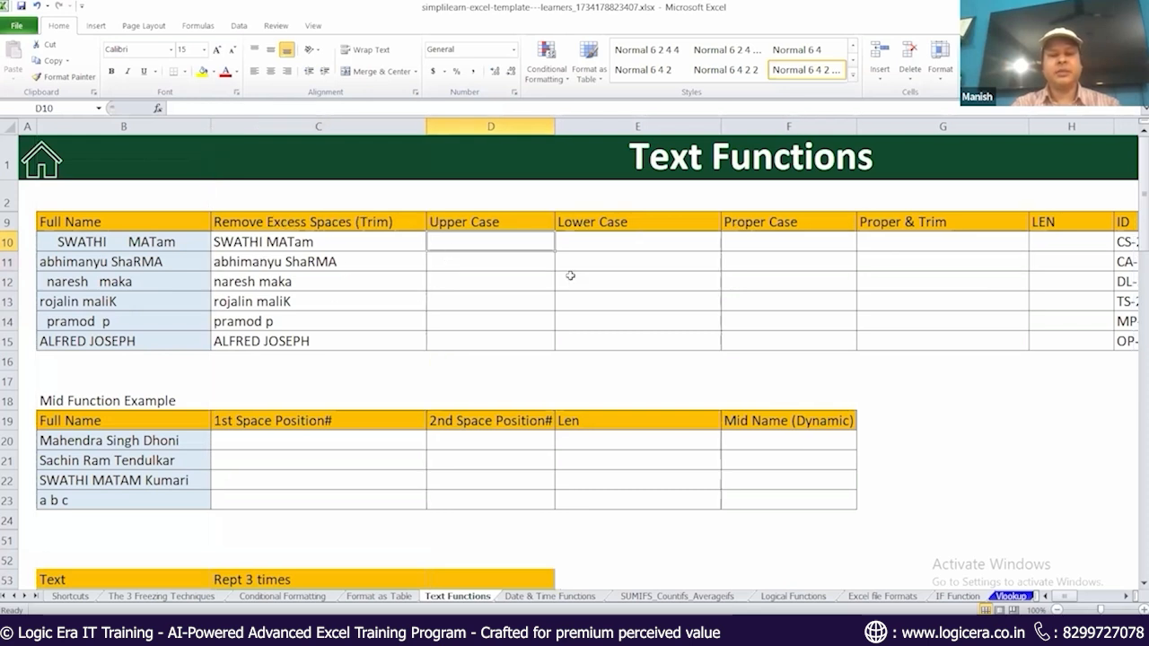
type("=")
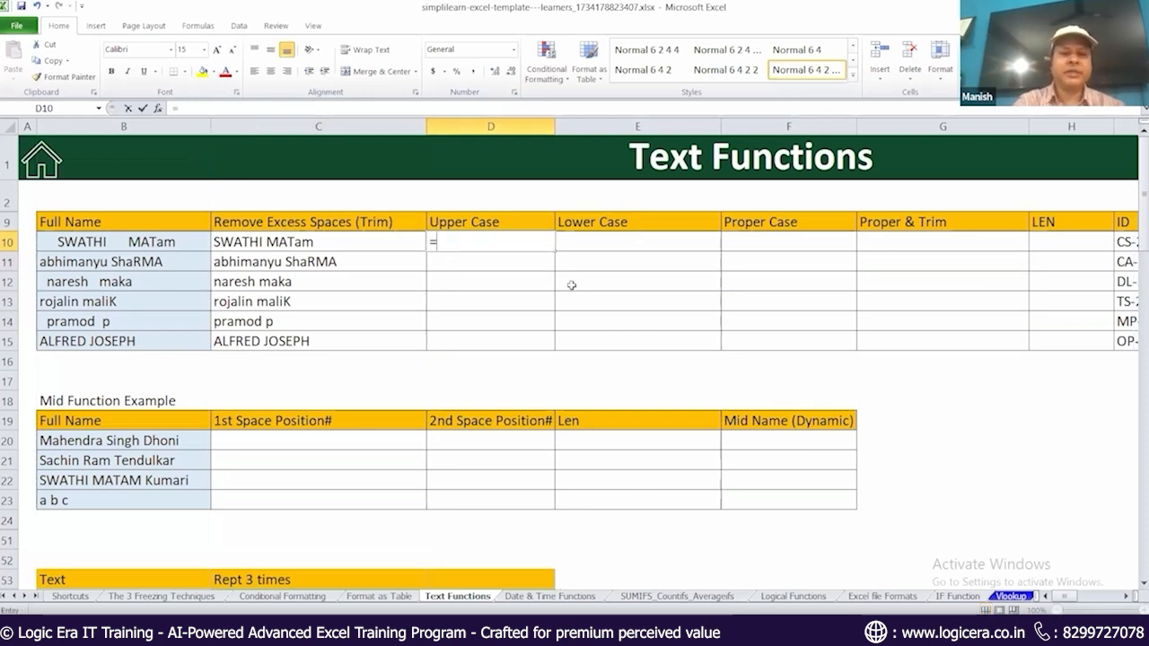
type("upper")
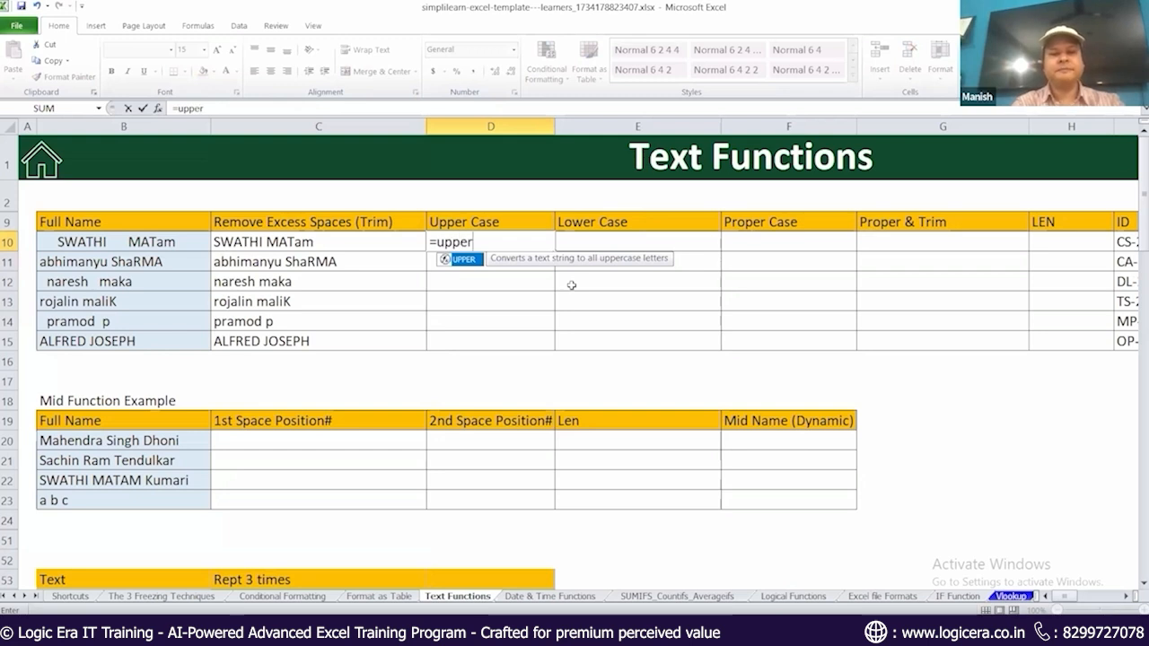
key("Tab")
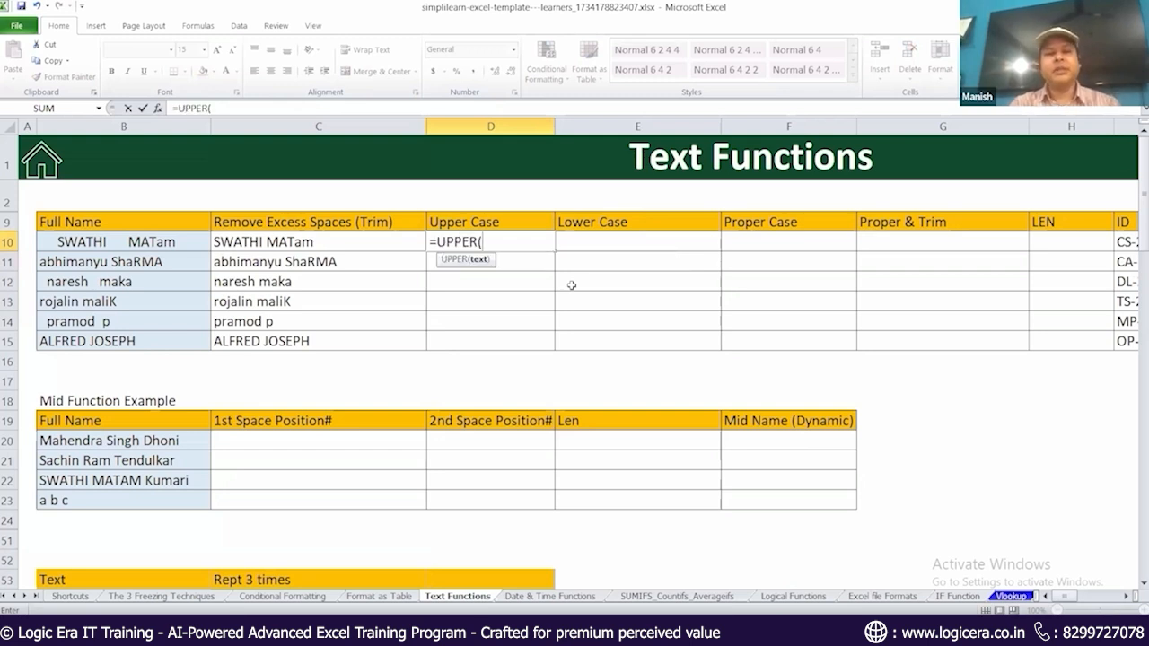
left_click(318, 242)
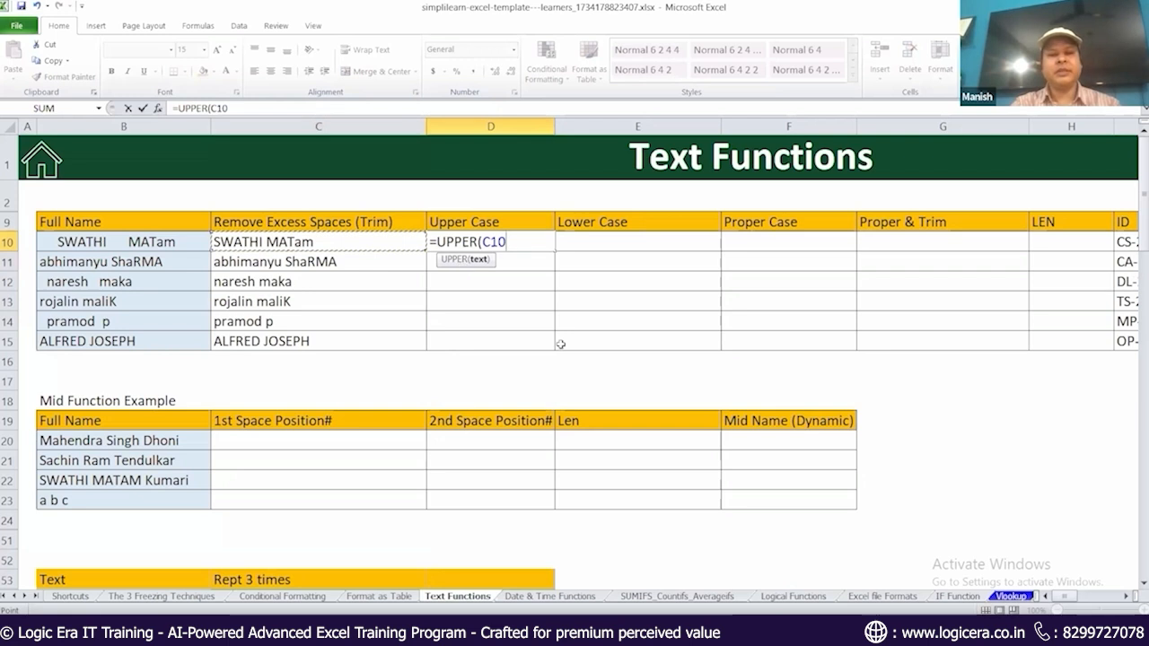
type(")")
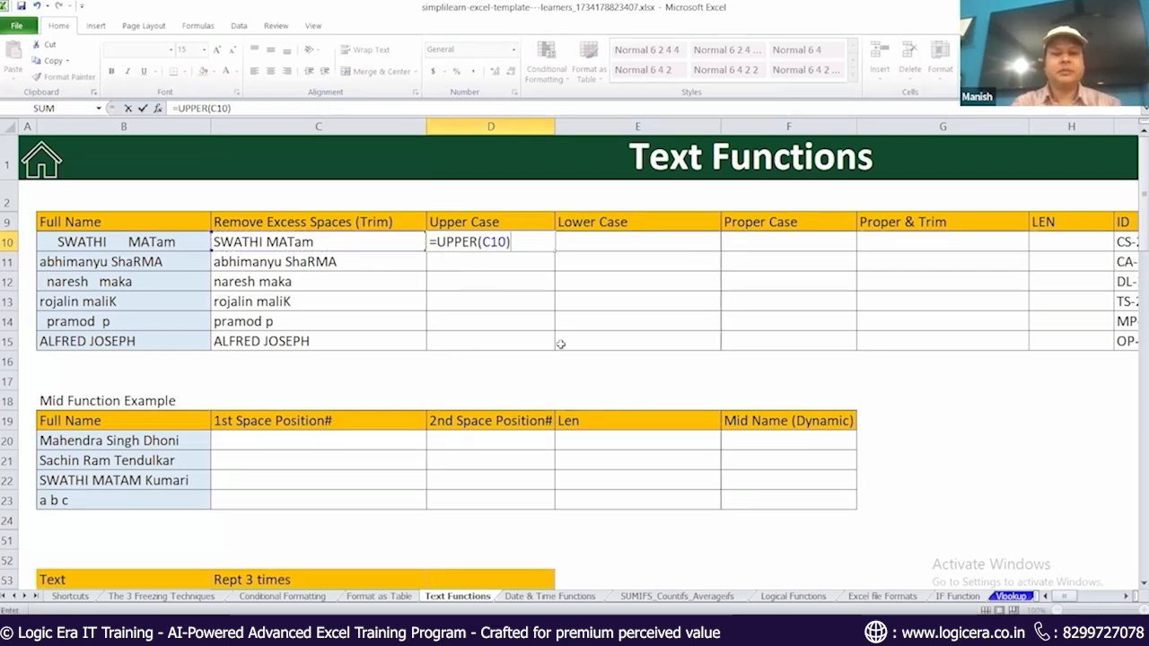
key("Return")
Fill the UPPER formula from D10 down to D15 and widen column D to fit the longest name.
left_click(504, 243)
left_click_drag(556, 250, 609, 332)
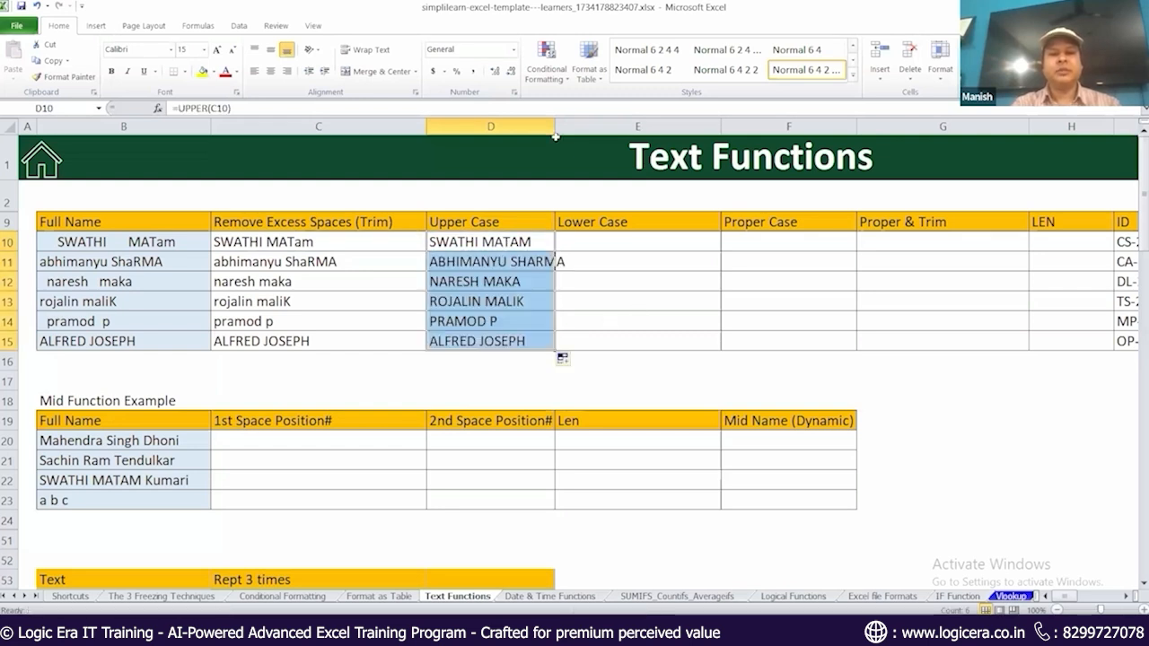
left_click_drag(564, 132, 572, 128)
Enter =LOWER(D10) in E10 to convert the first uppercase name to lower case.
left_click(675, 244)
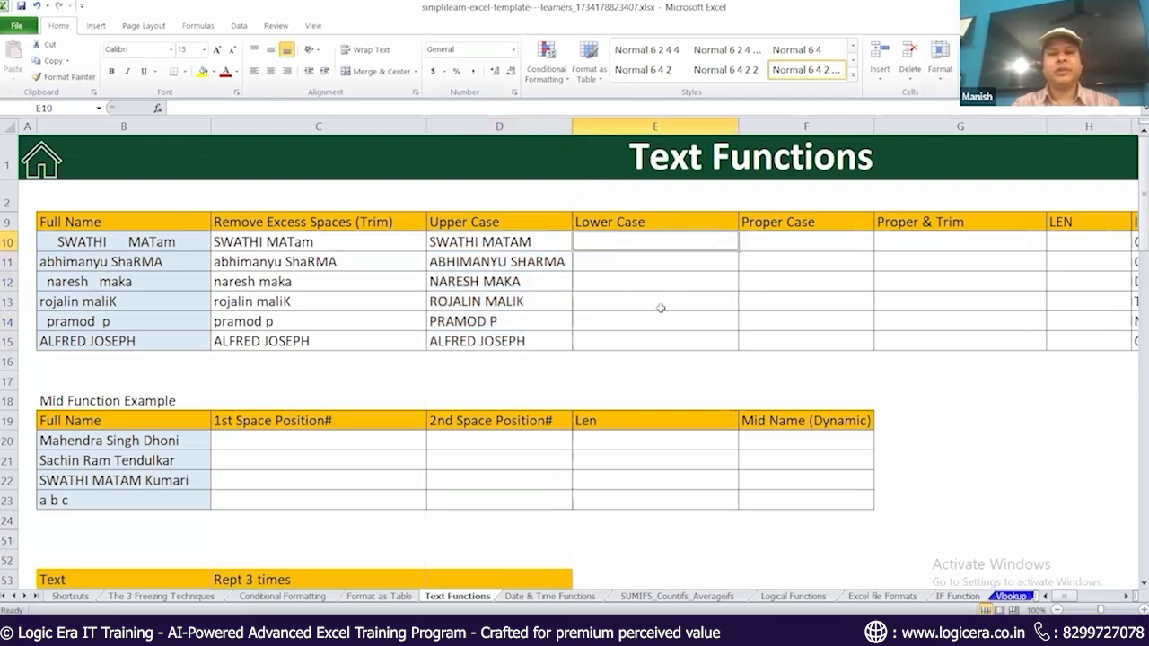
type("=")
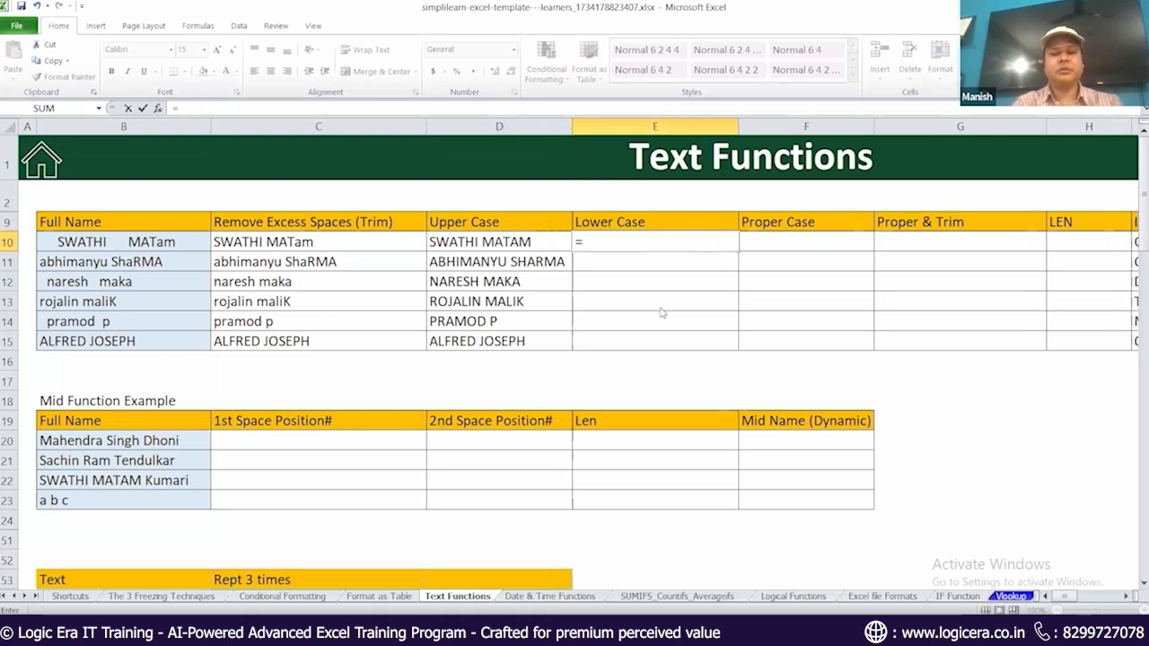
type("low")
key("Tab")
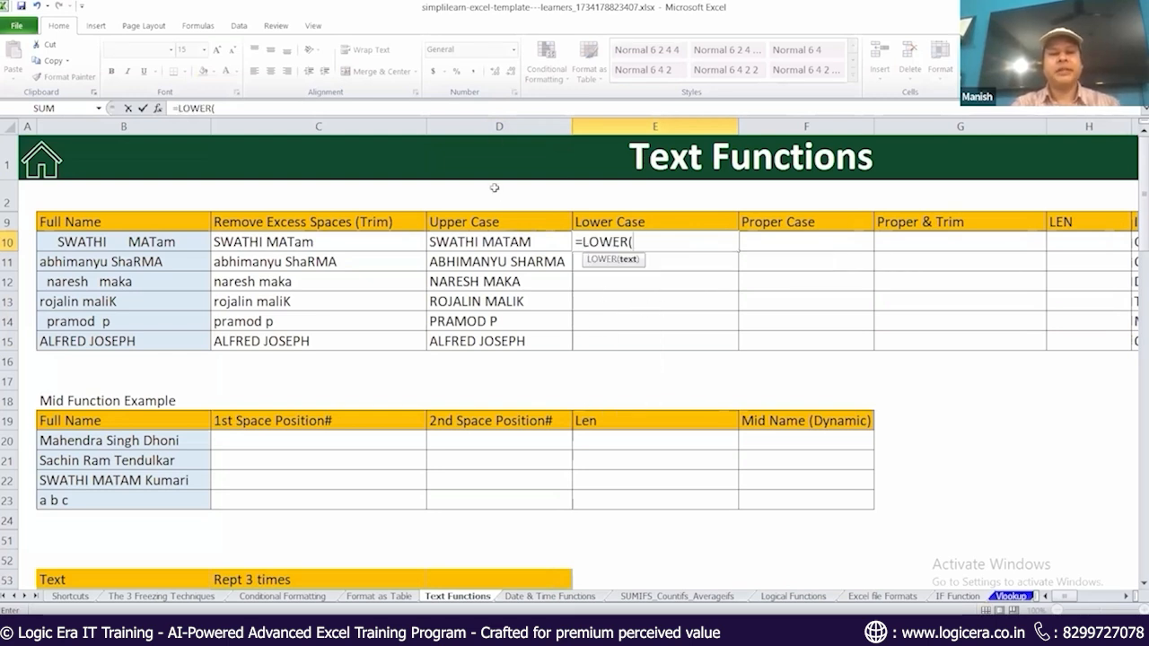
left_click(498, 237)
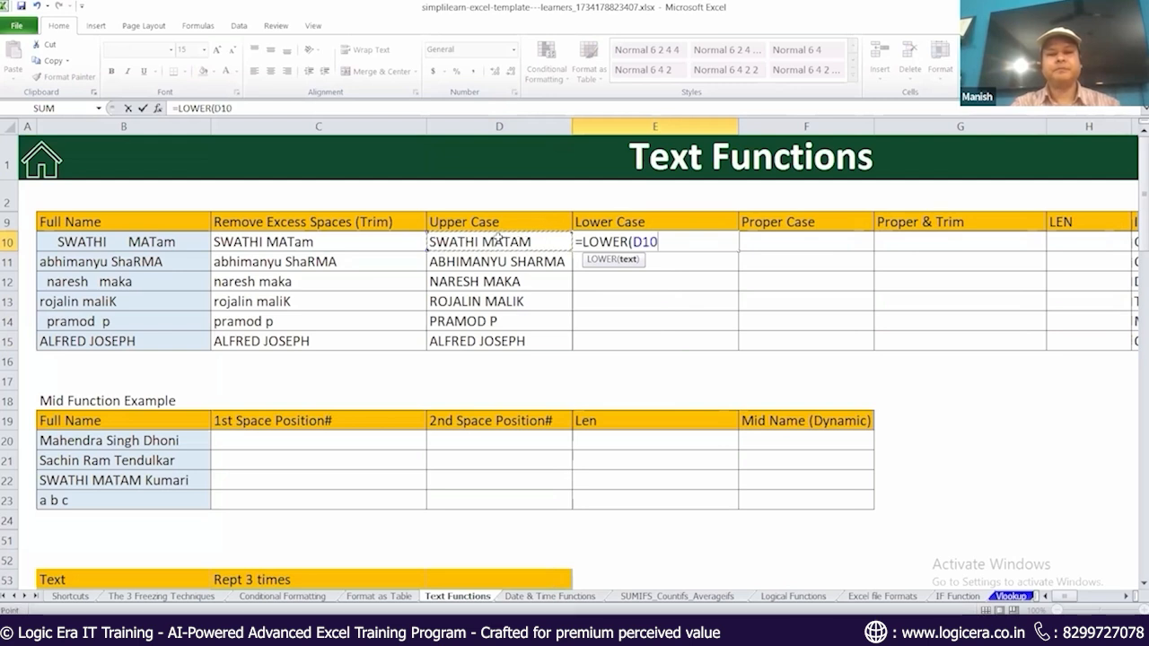
type(")")
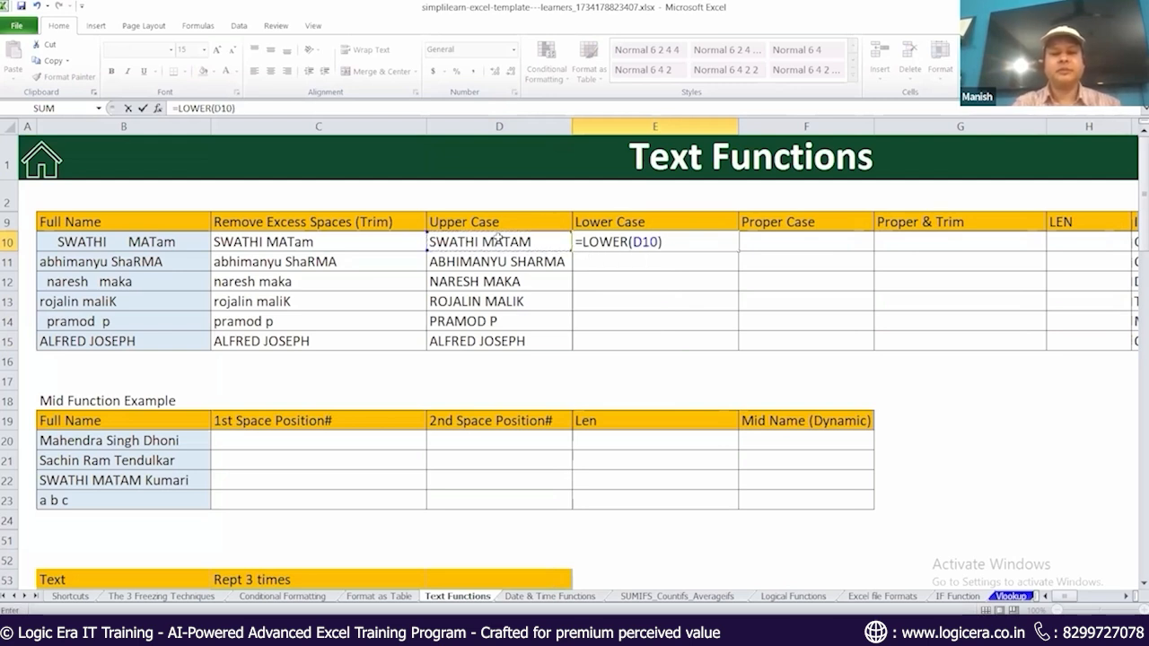
key("Return")
Fill the LOWER formula from E10 down to E15 and narrow column E slightly.
left_click(681, 242)
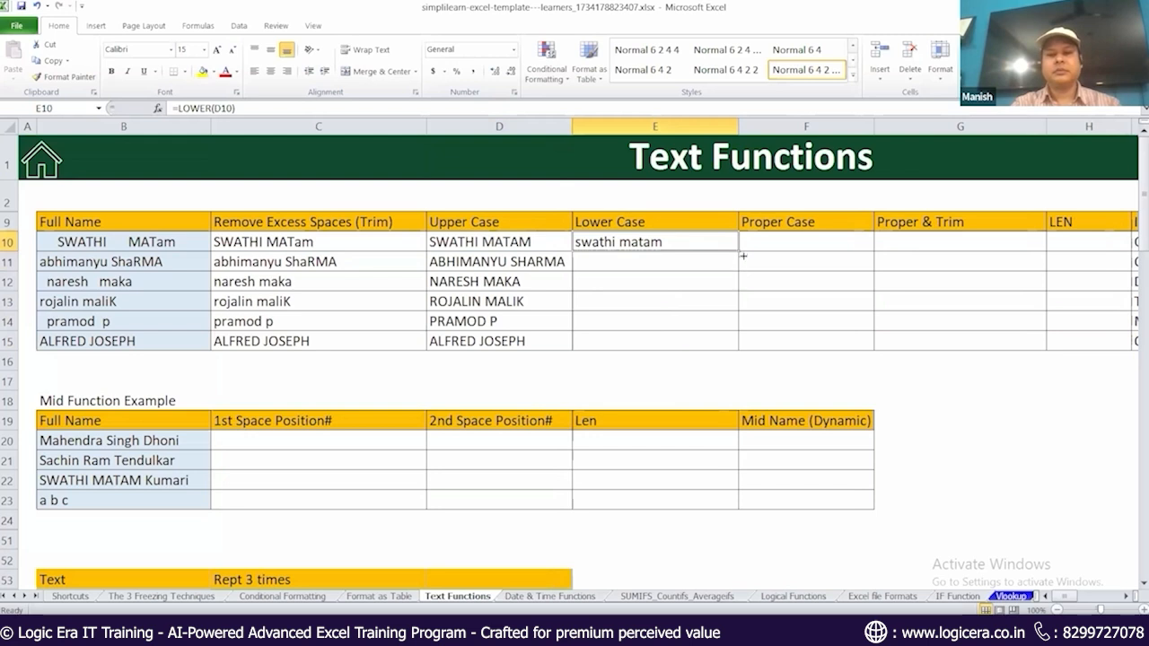
left_click_drag(739, 280, 741, 346)
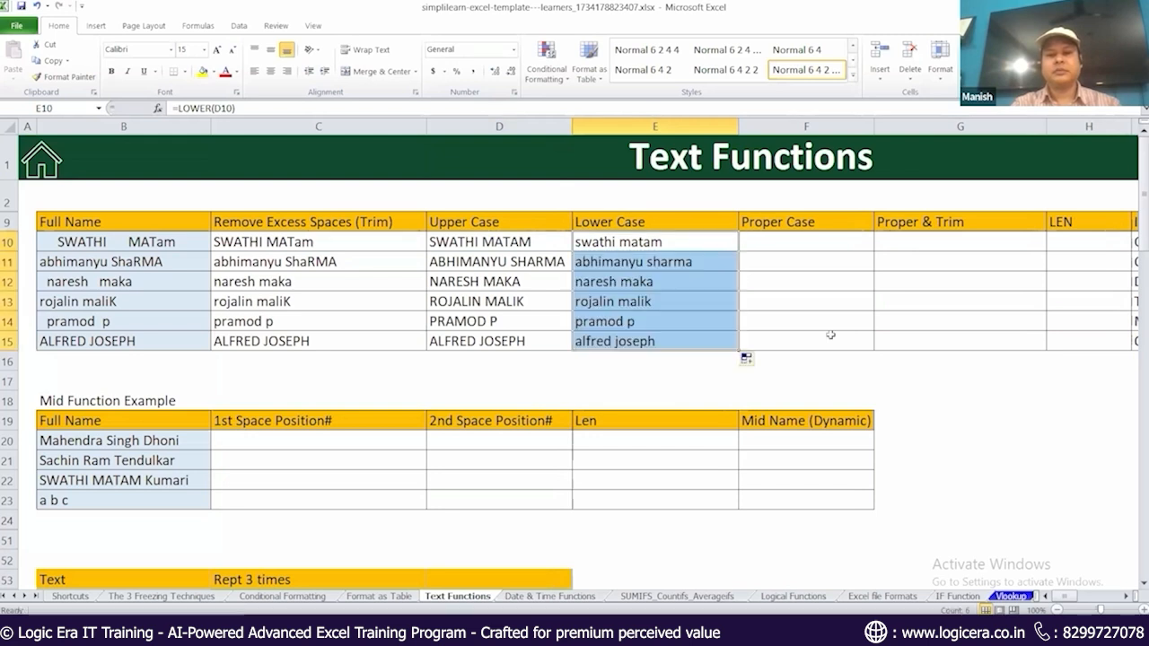
left_click(786, 299)
left_click(762, 246)
left_click_drag(734, 126, 719, 127)
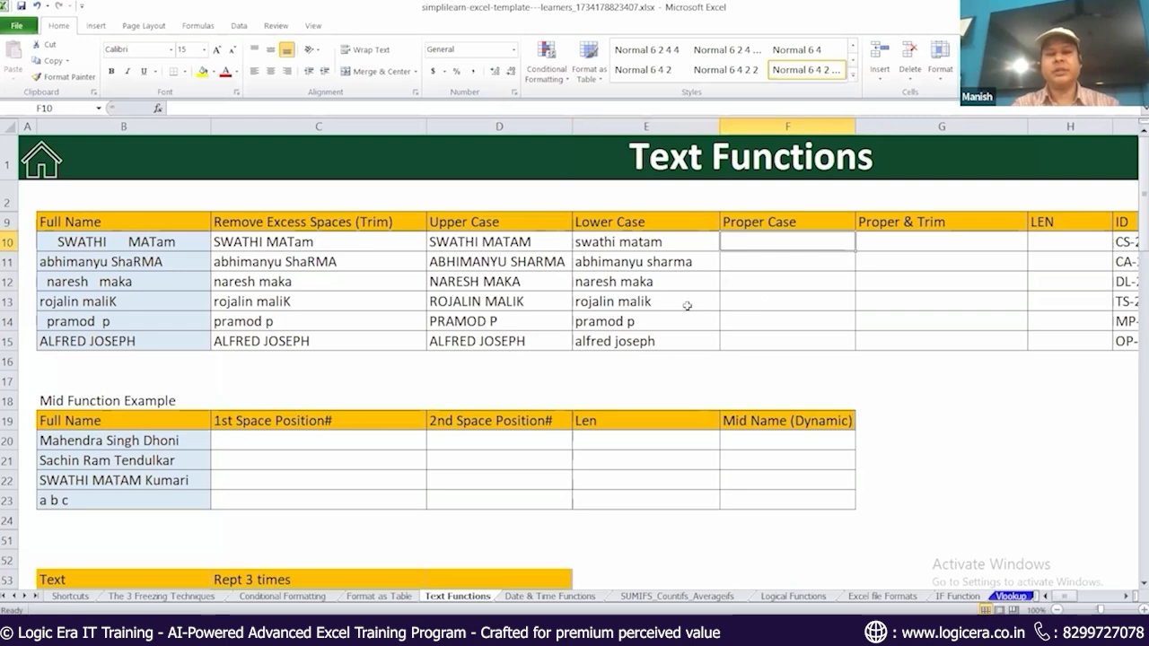
double_click(636, 241)
key("Return")
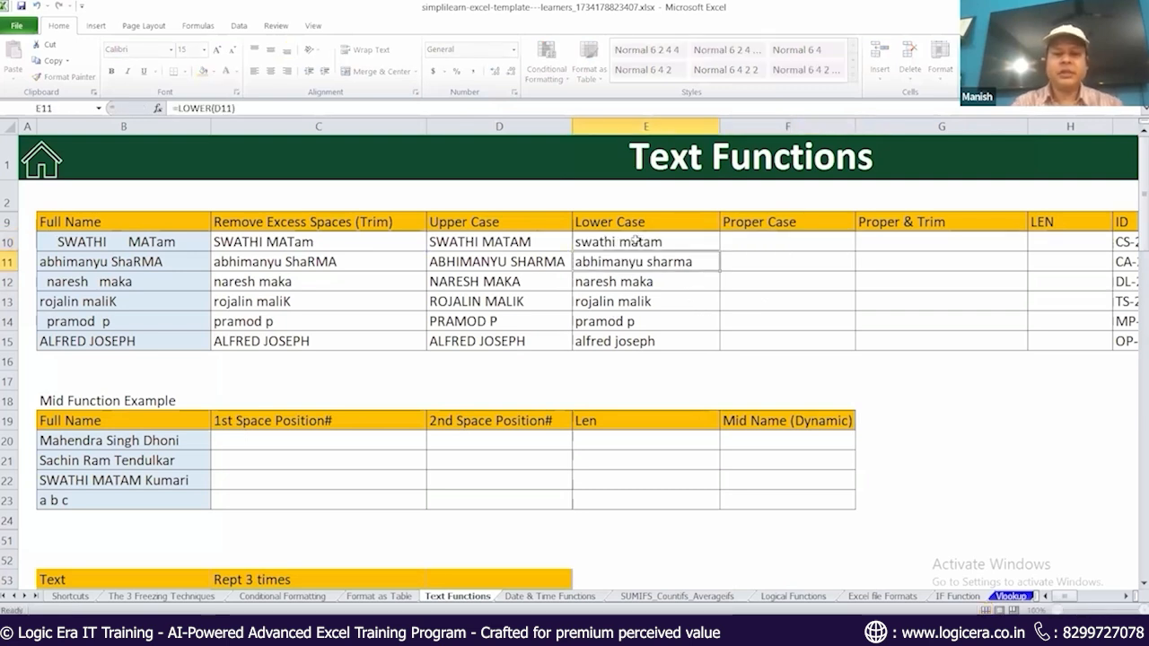
Enter =PROPER(E10) in F10 under Proper Case to capitalise the first lowercase name.
left_click(750, 243)
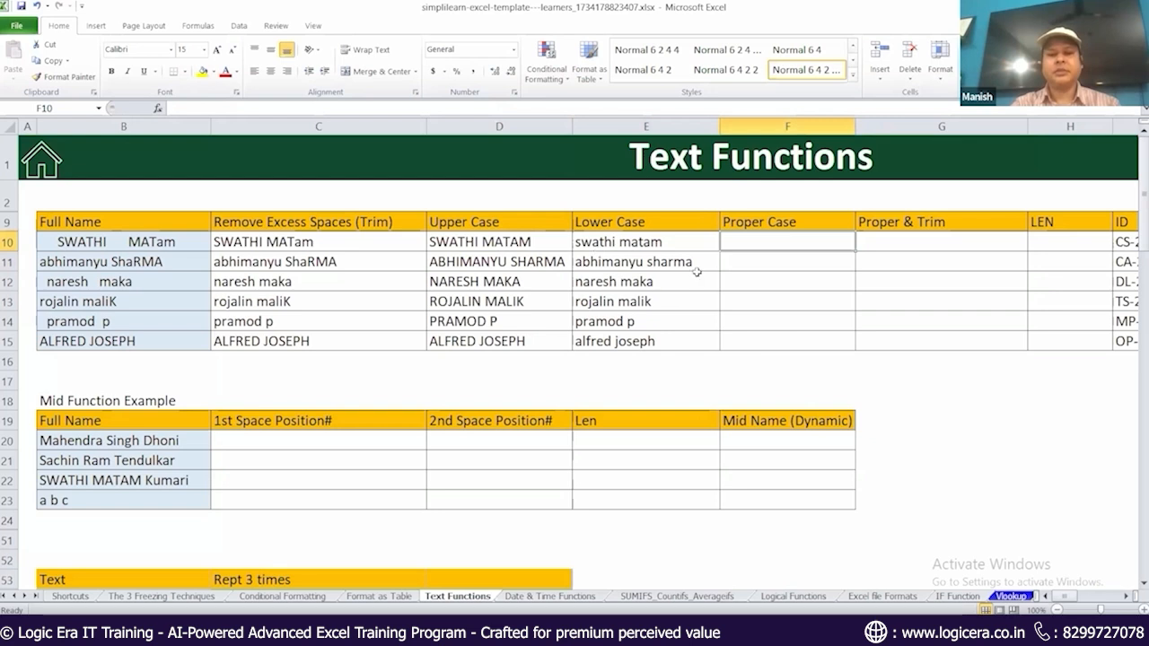
type("=")
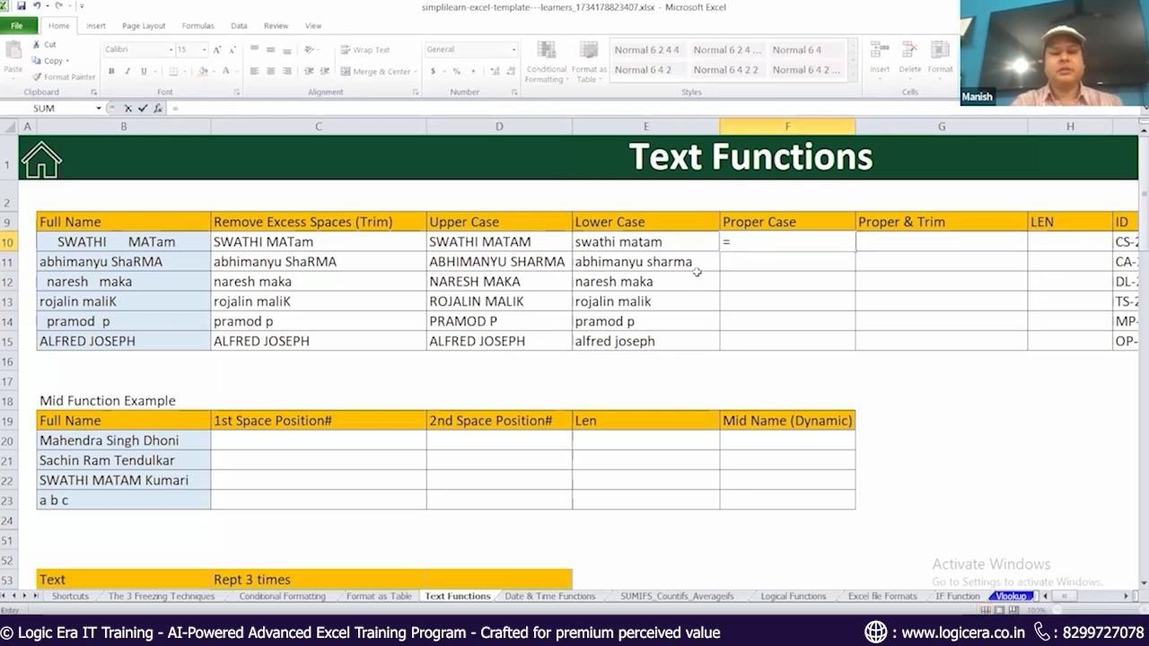
type("pro")
key("Down")
key("Down")
key("Tab")
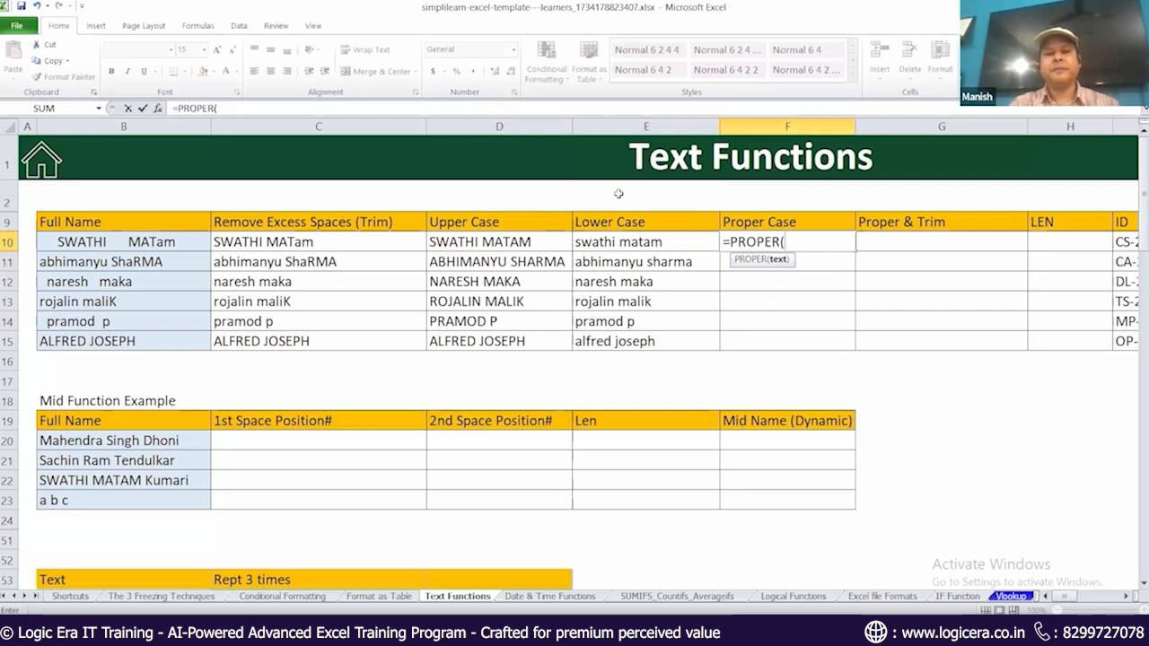
left_click(624, 242)
type(")")
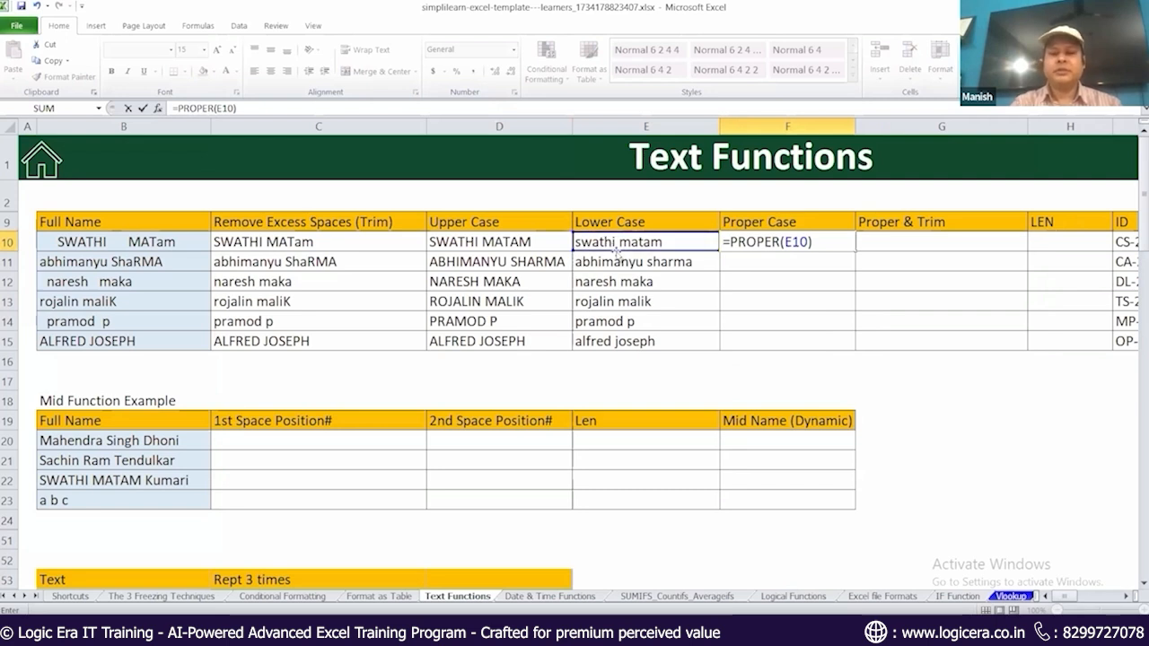
key("Return")
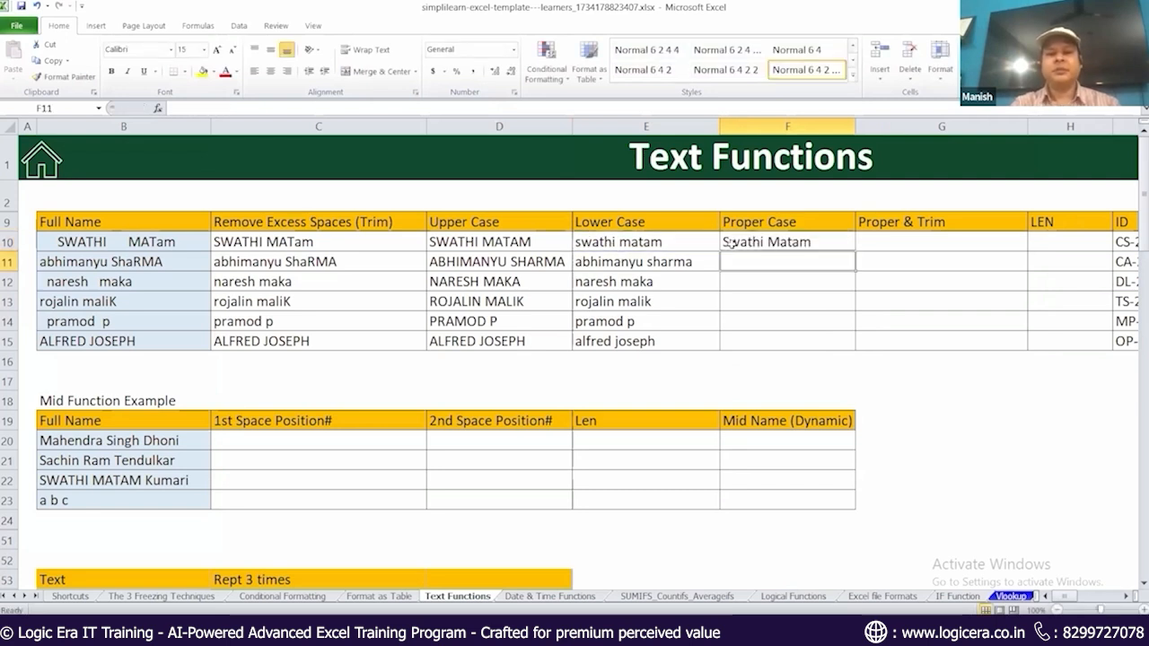
Fill the PROPER formula from F10 down to F15, and slightly narrow column C and widen column D.
left_click(787, 247)
left_click_drag(856, 251, 857, 350)
left_click(933, 375)
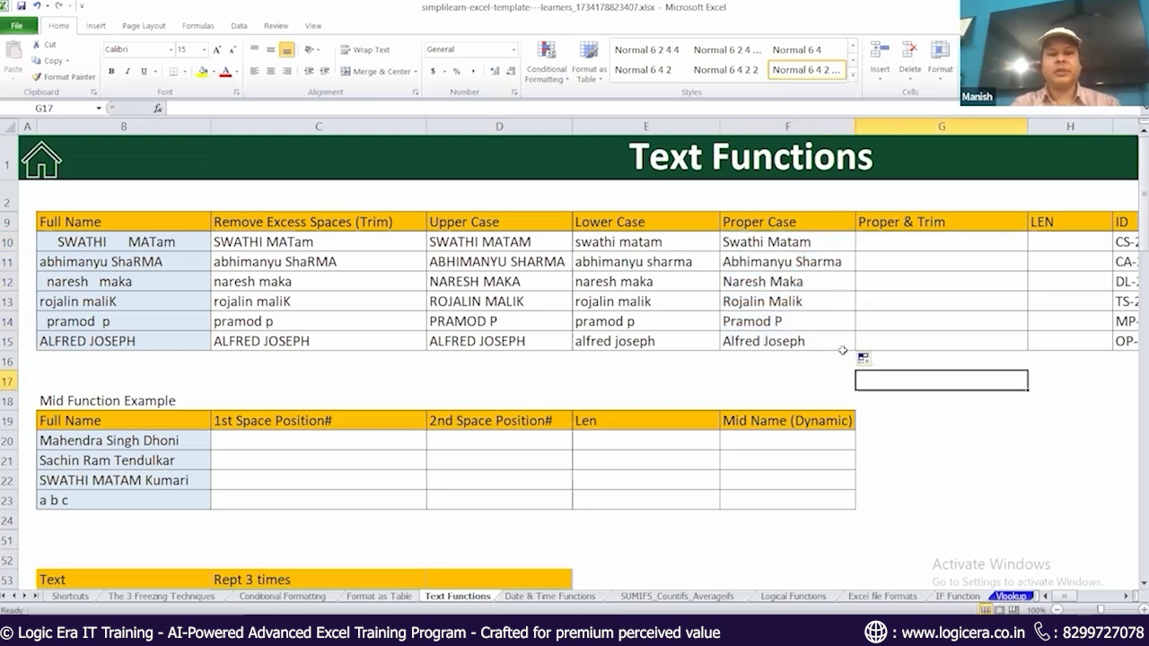
left_click_drag(427, 125, 415, 125)
left_click_drag(561, 125, 564, 125)
Enter =PROPER(TRIM(B10)) in G10 under Proper & Trim and fill it down to G15.
left_click(883, 243)
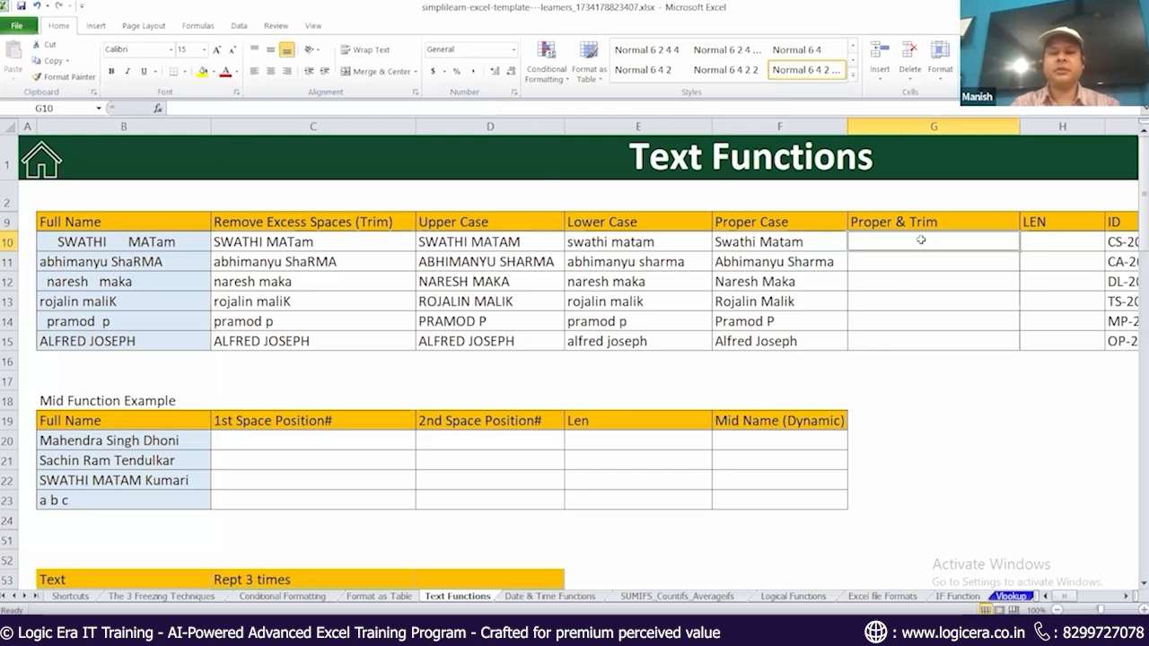
type("=")
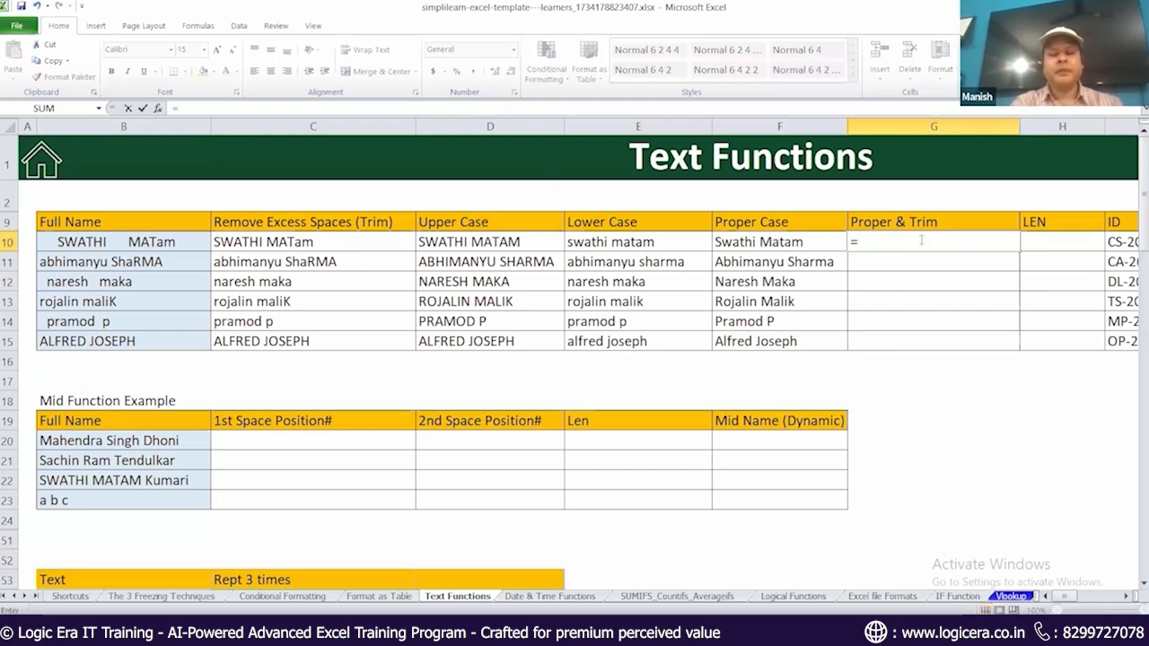
type("pr")
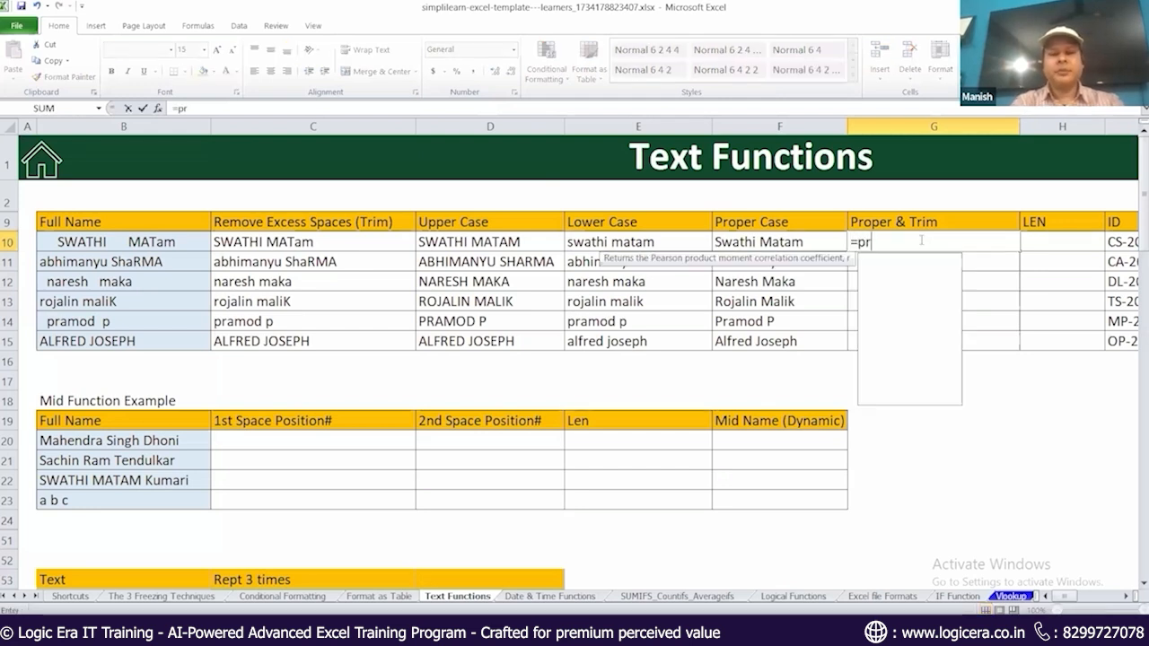
type("oper")
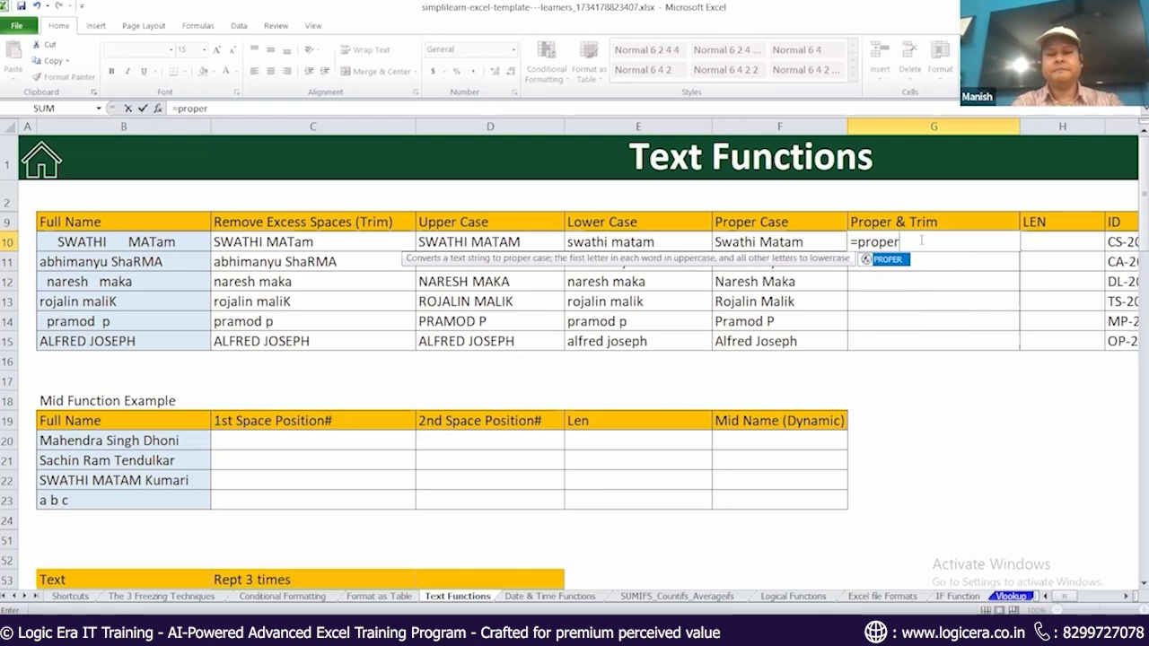
key("Tab")
type("trim")
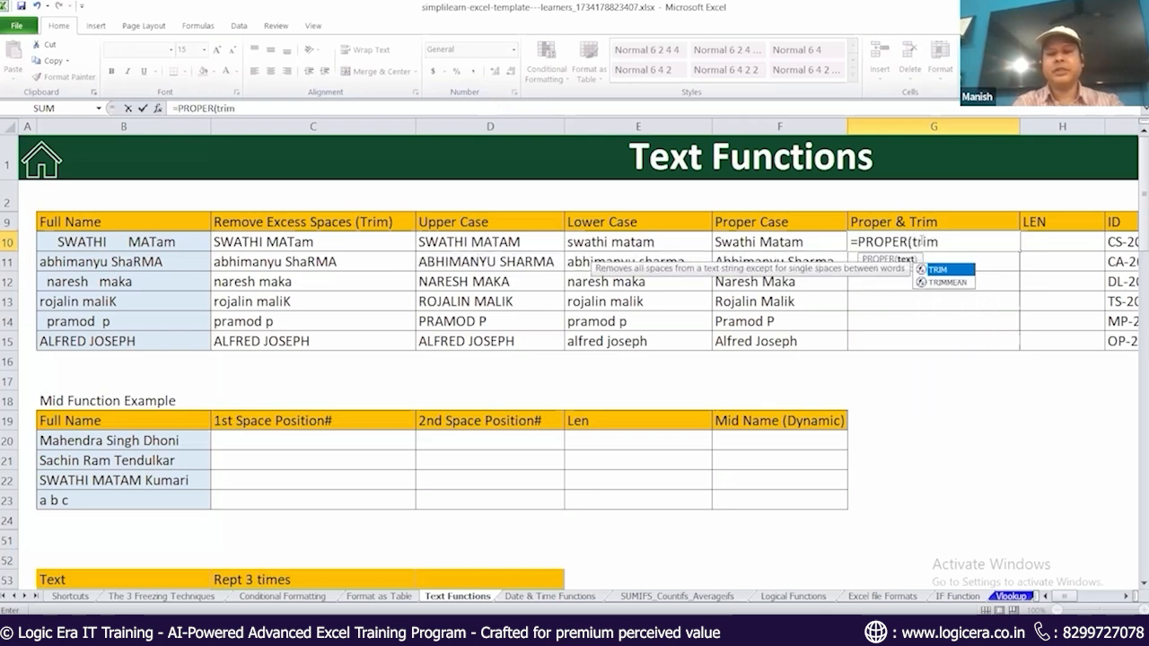
key("Tab")
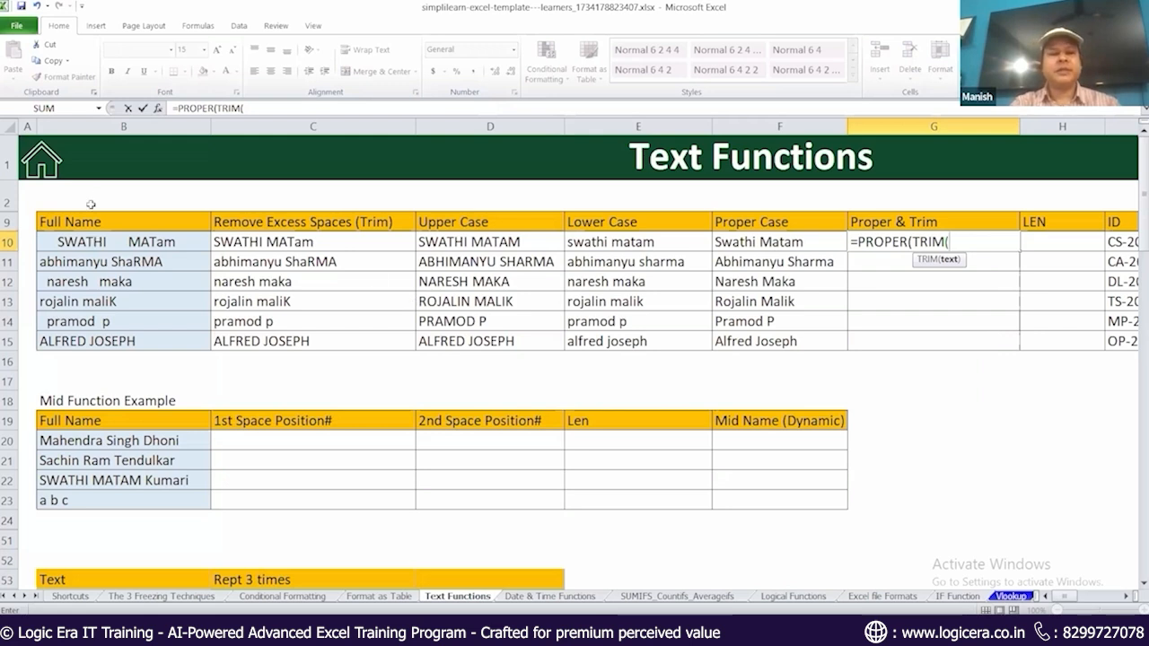
left_click(90, 242)
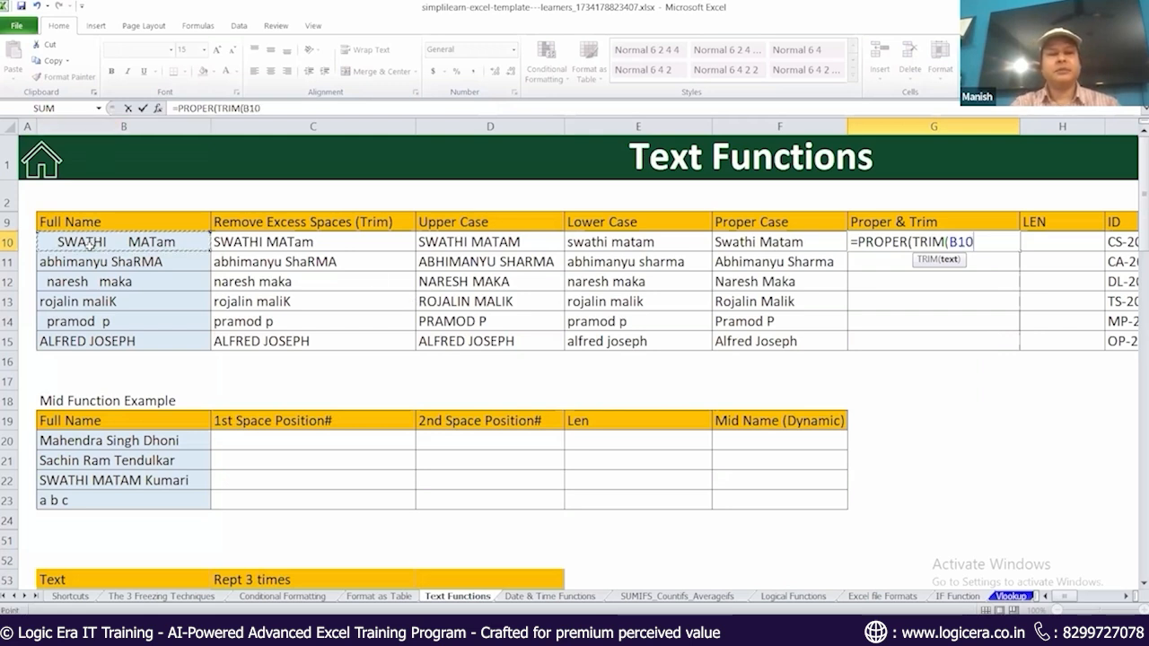
type("))")
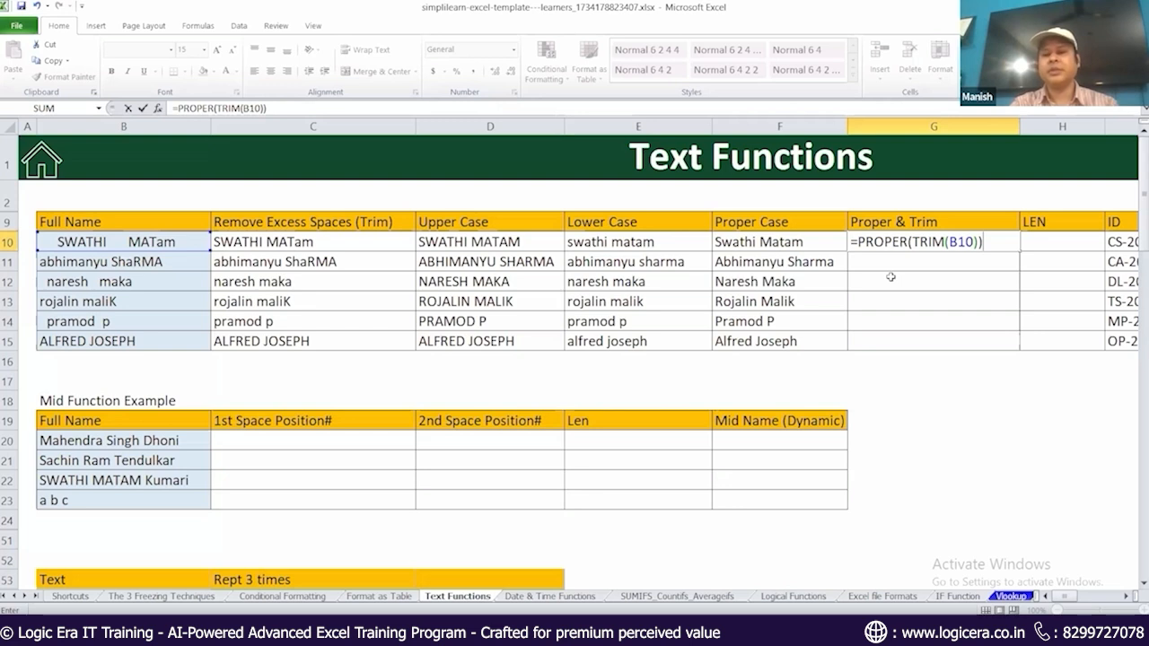
key("ctrl+Return")
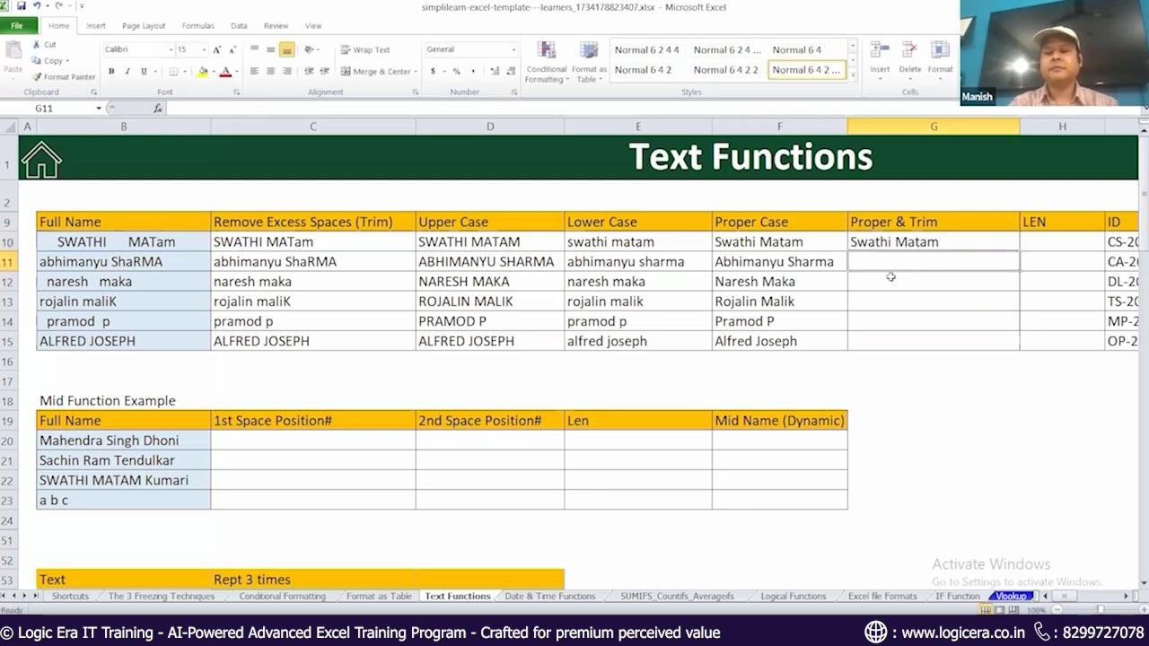
left_click_drag(1020, 266, 1020, 350)
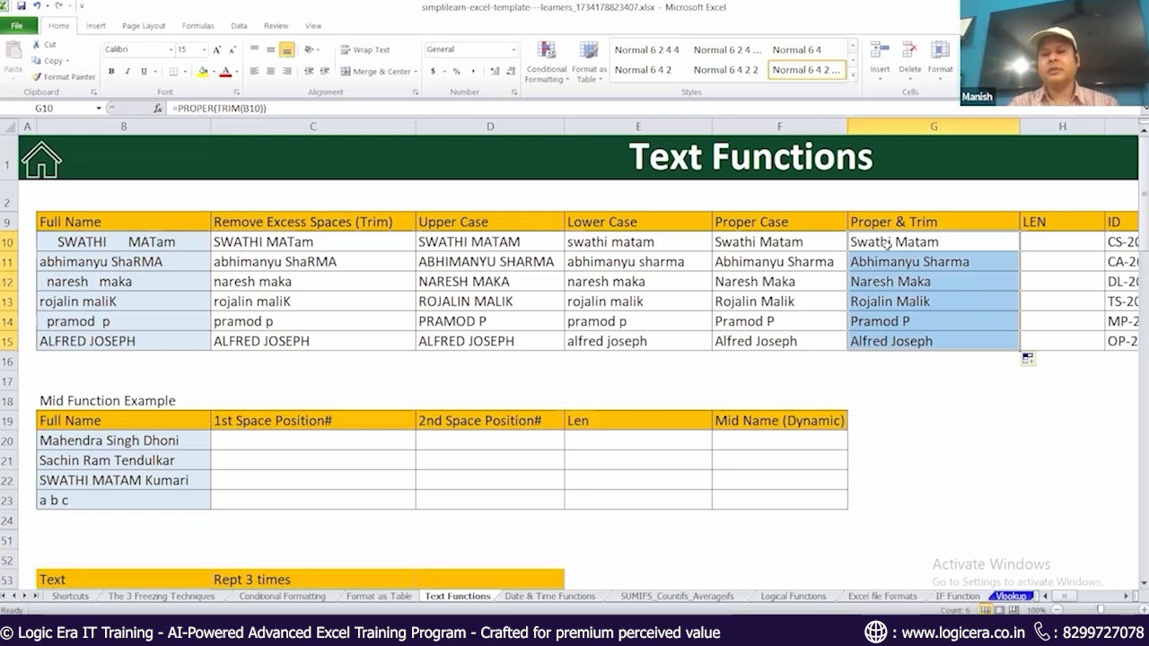
Open Evaluate Formula for G10 and magnify the screen to 200%, with the Magnifier window moved clear of the dialog.
left_click(886, 244)
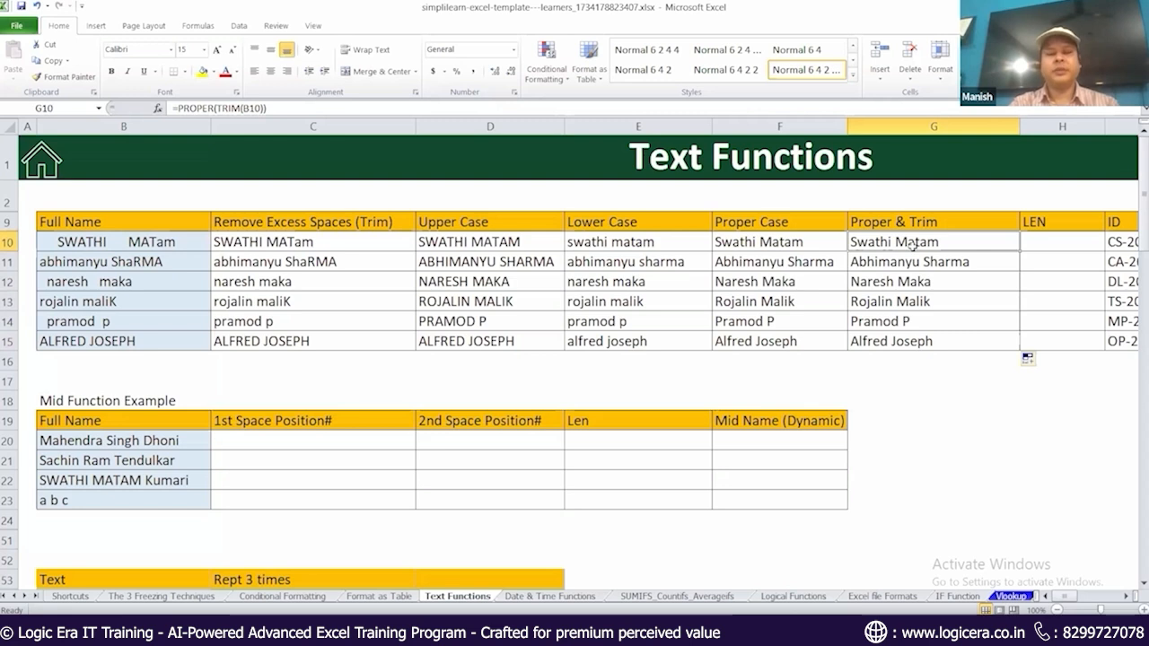
left_click(198, 26)
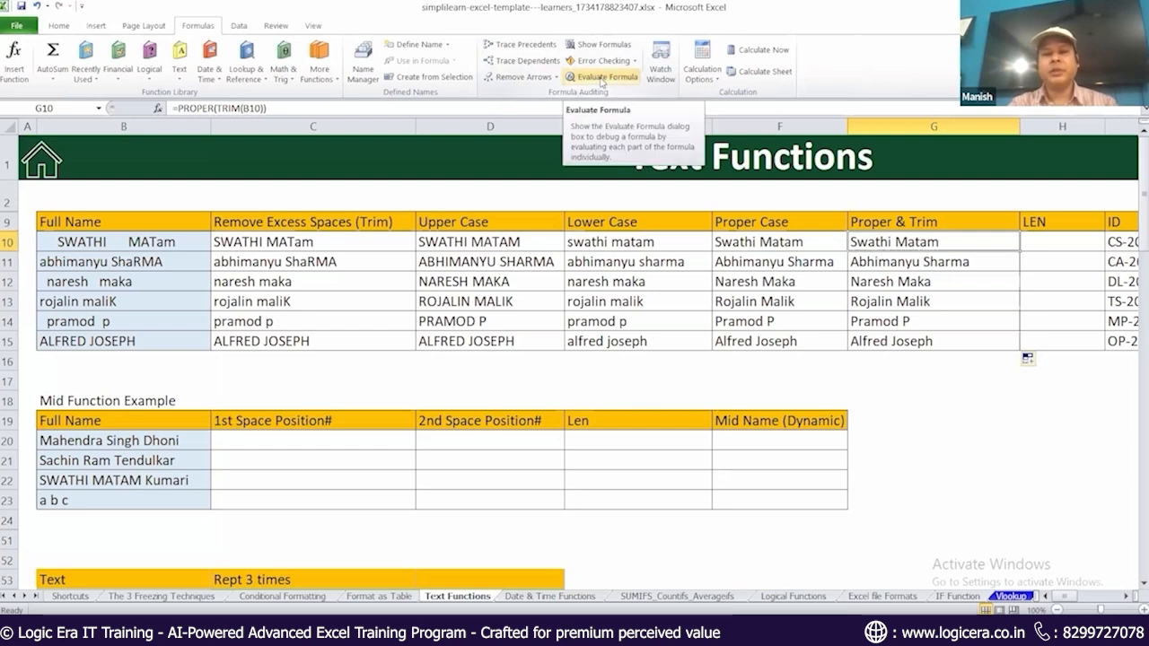
left_click(601, 79)
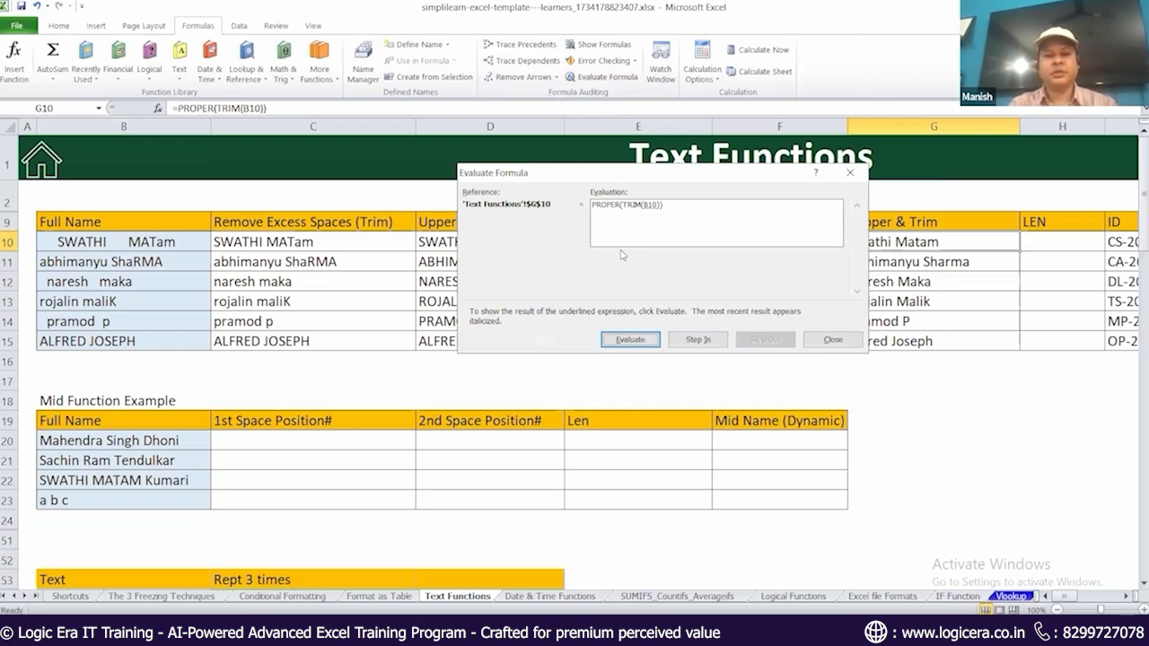
key("super+plus")
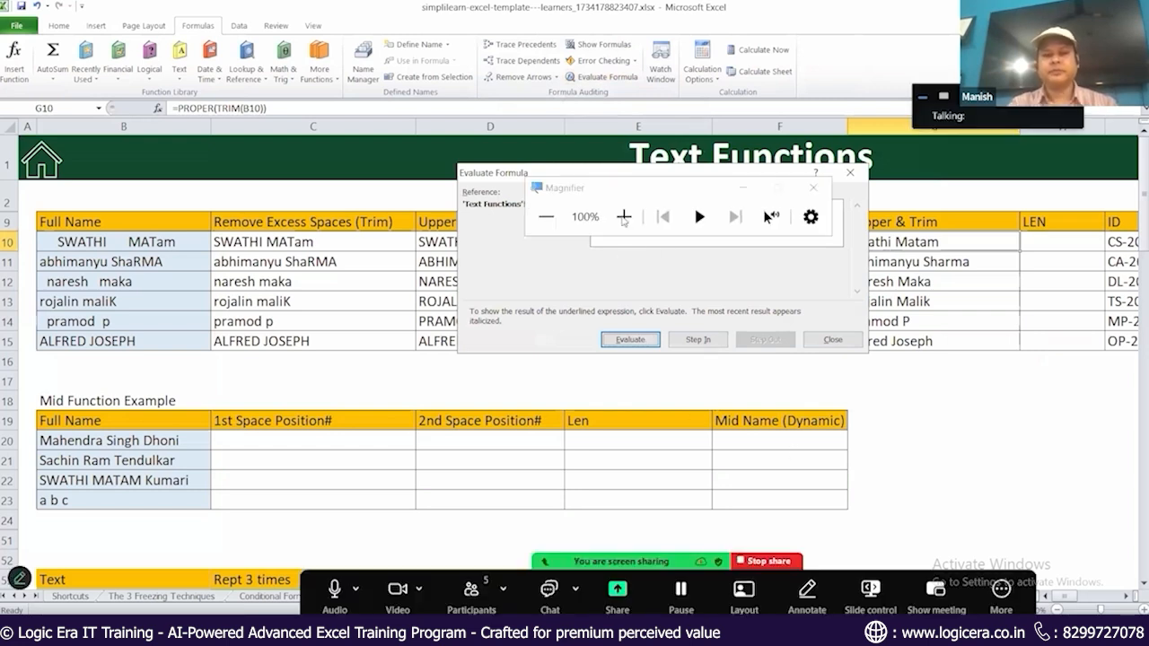
left_click(624, 216)
left_click_drag(677, 186, 638, 359)
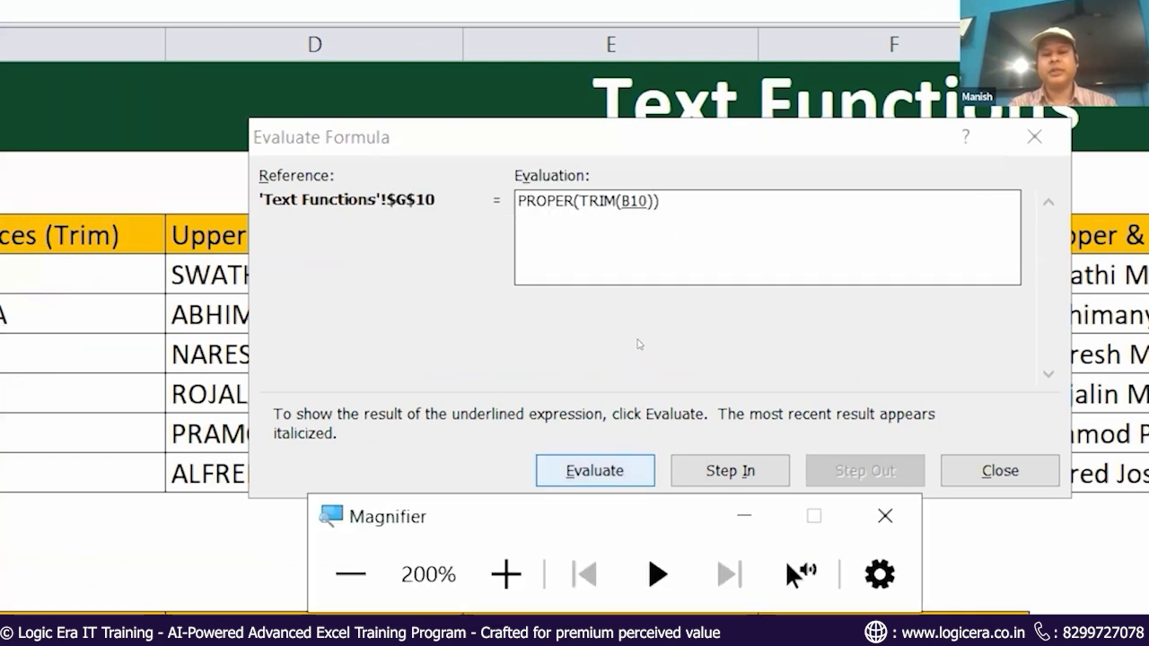
Evaluate G10's nested PROPER and TRIM formula stage by stage to its final result, close the evaluation and restore 100% magnification.
left_click(601, 470)
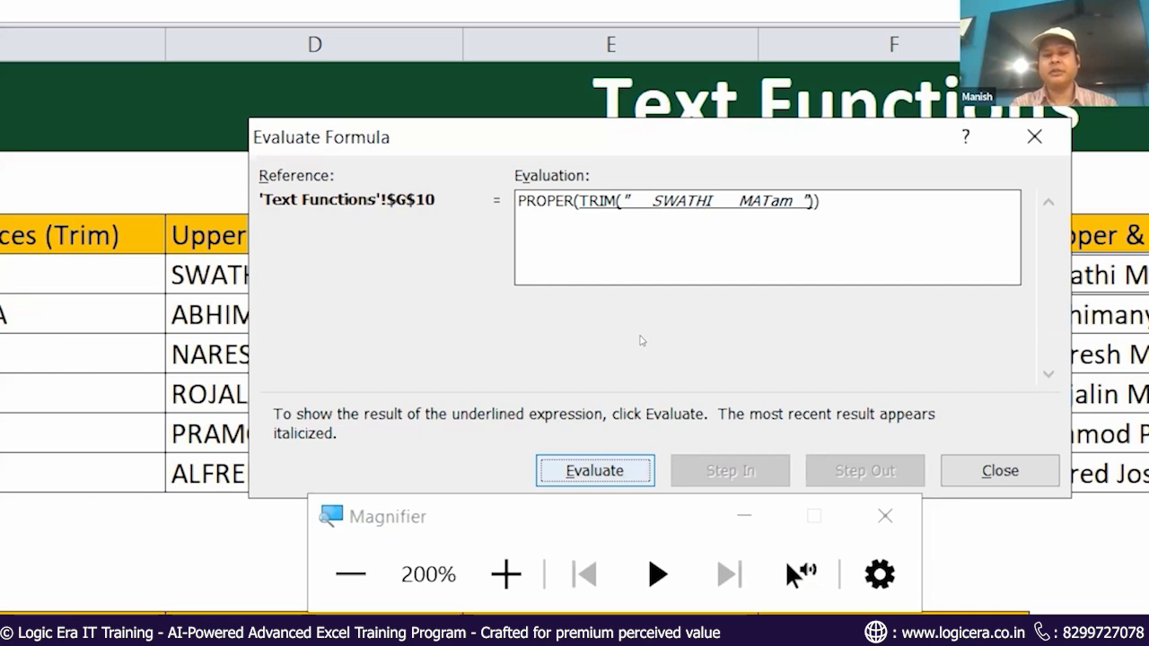
key("Return")
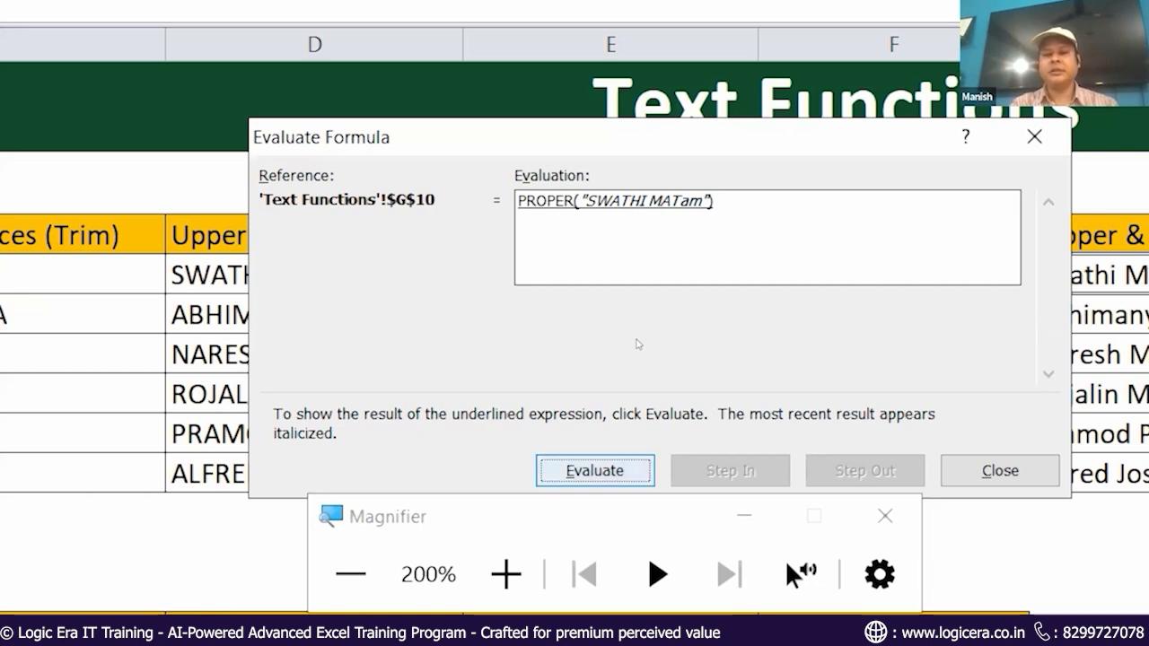
key("Return")
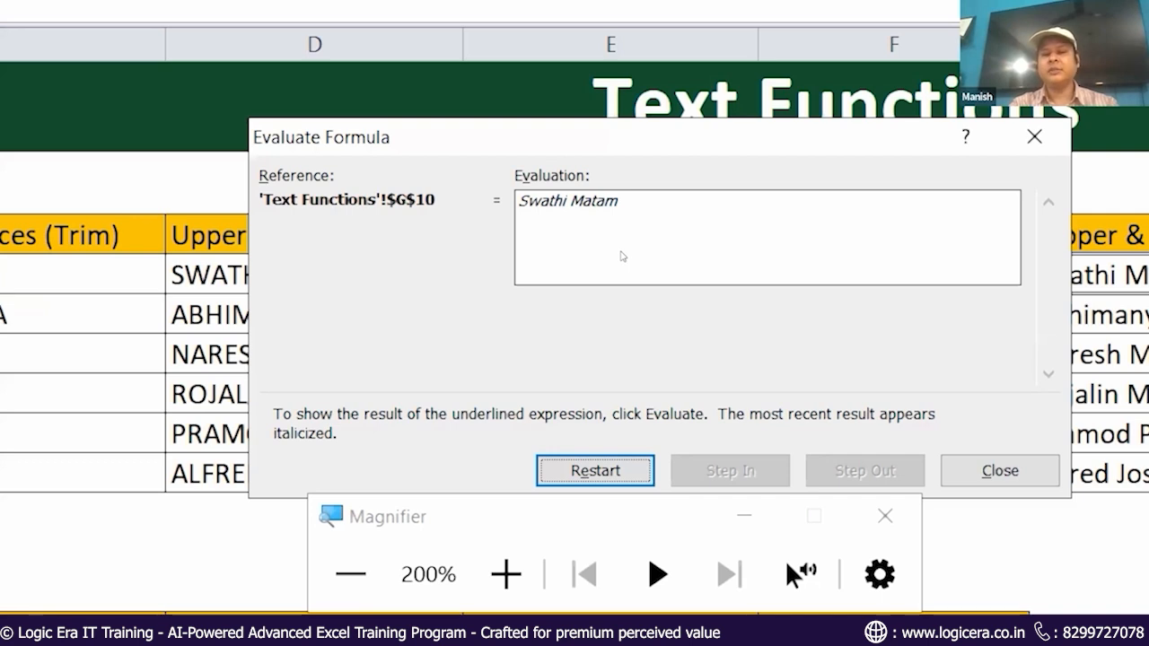
key("Tab")
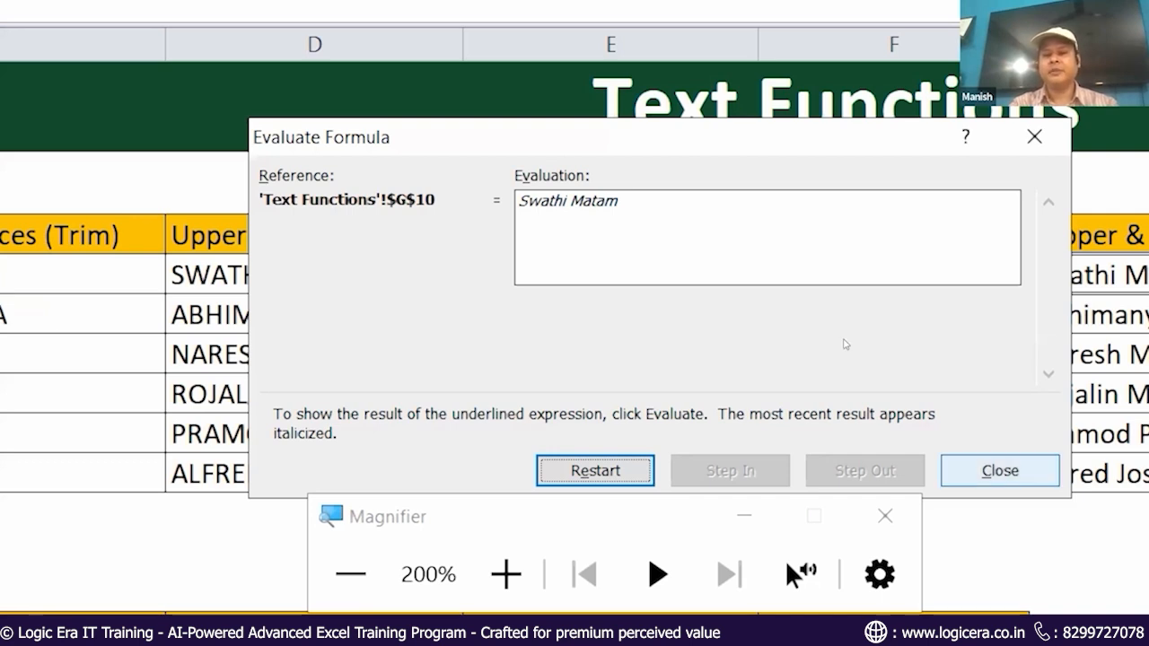
key("Return")
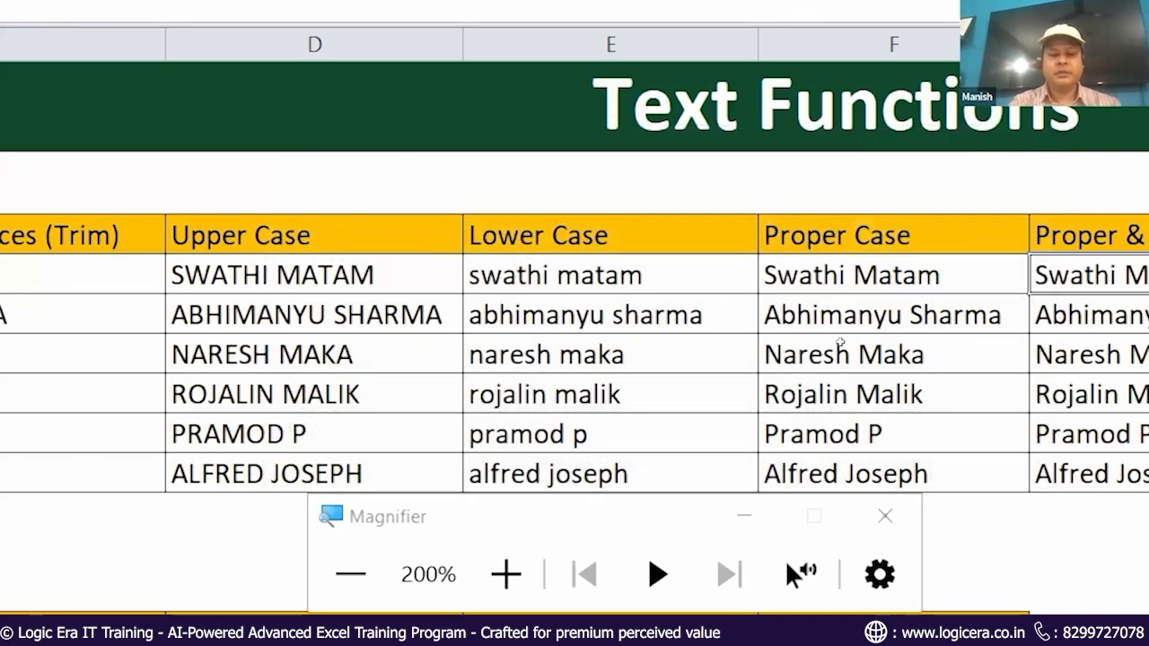
key("super+minus")
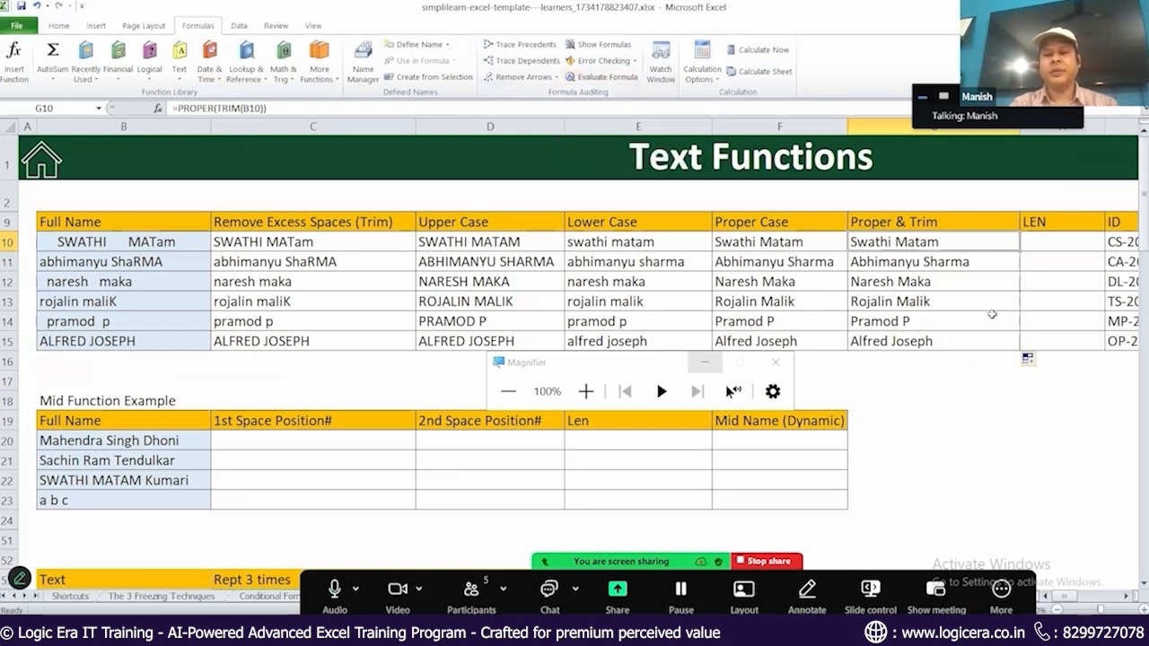
Enter =LEN(G10) in H10 under LEN to count the name's characters and fill it down to H15.
left_click(1042, 240)
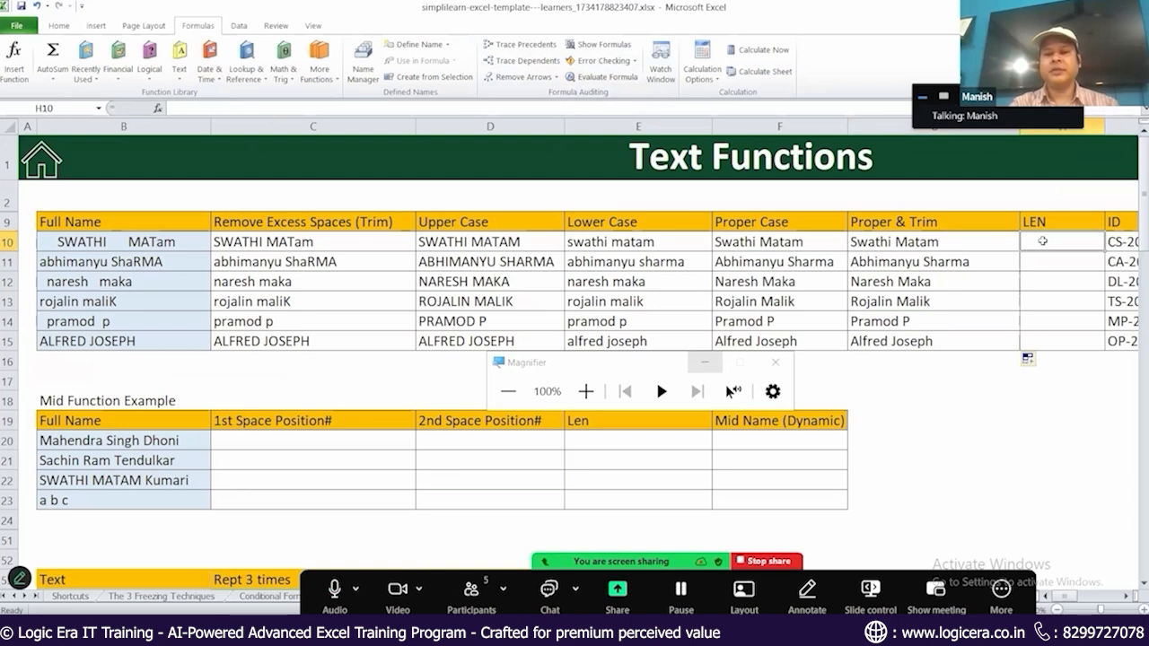
type("=")
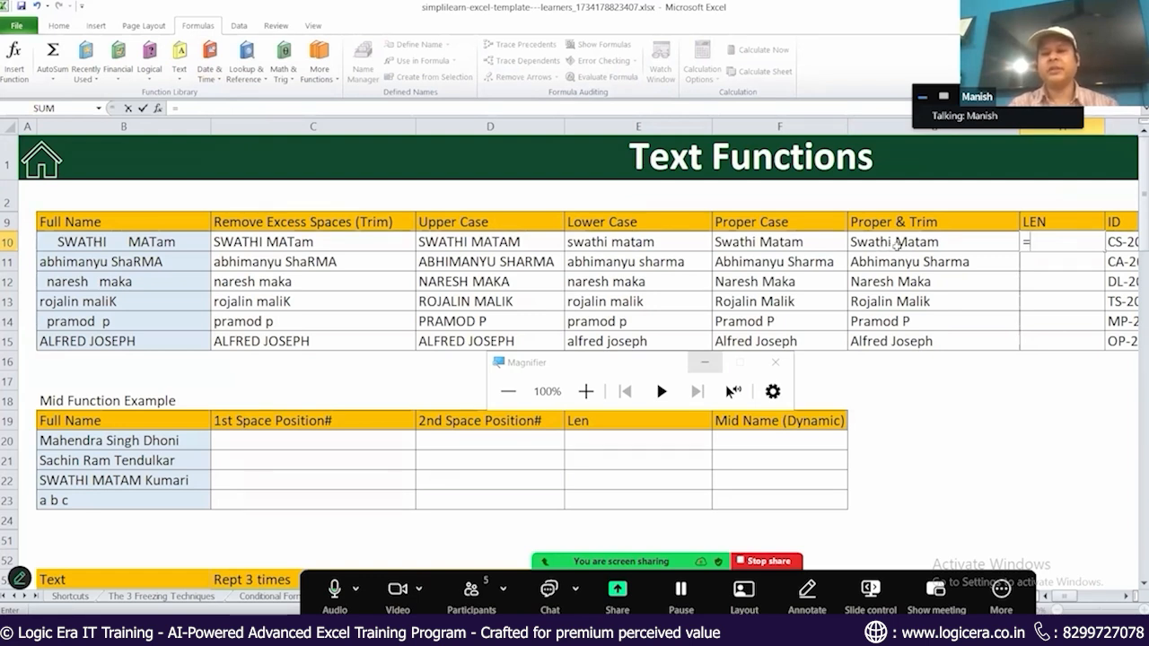
type("LEN(")
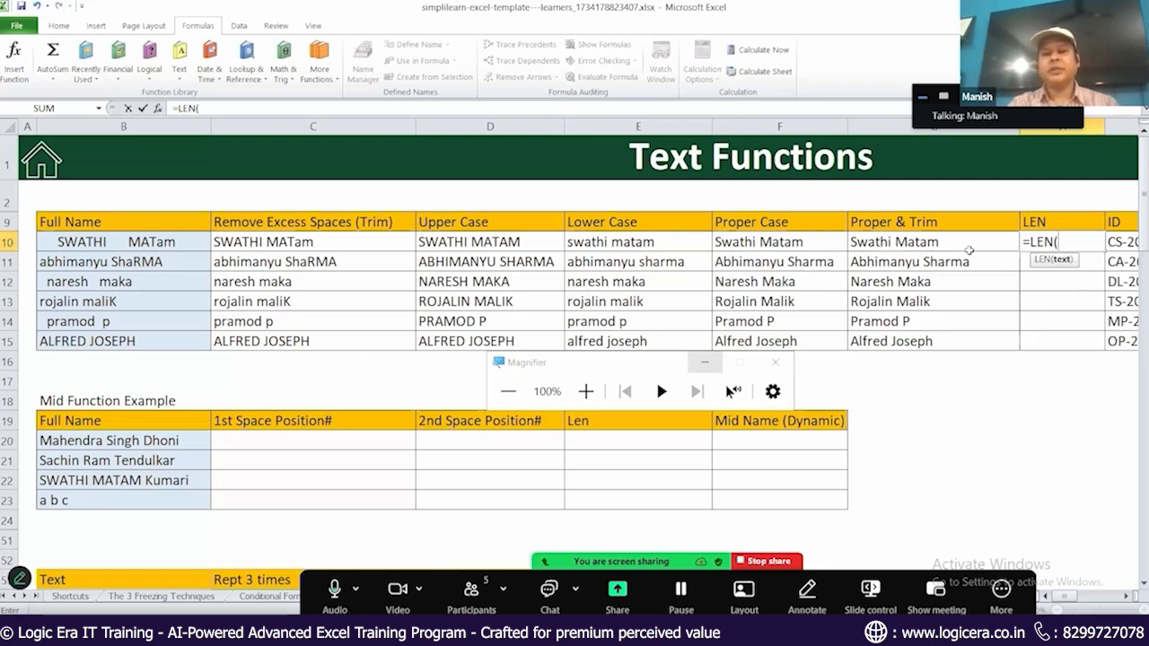
left_click(904, 242)
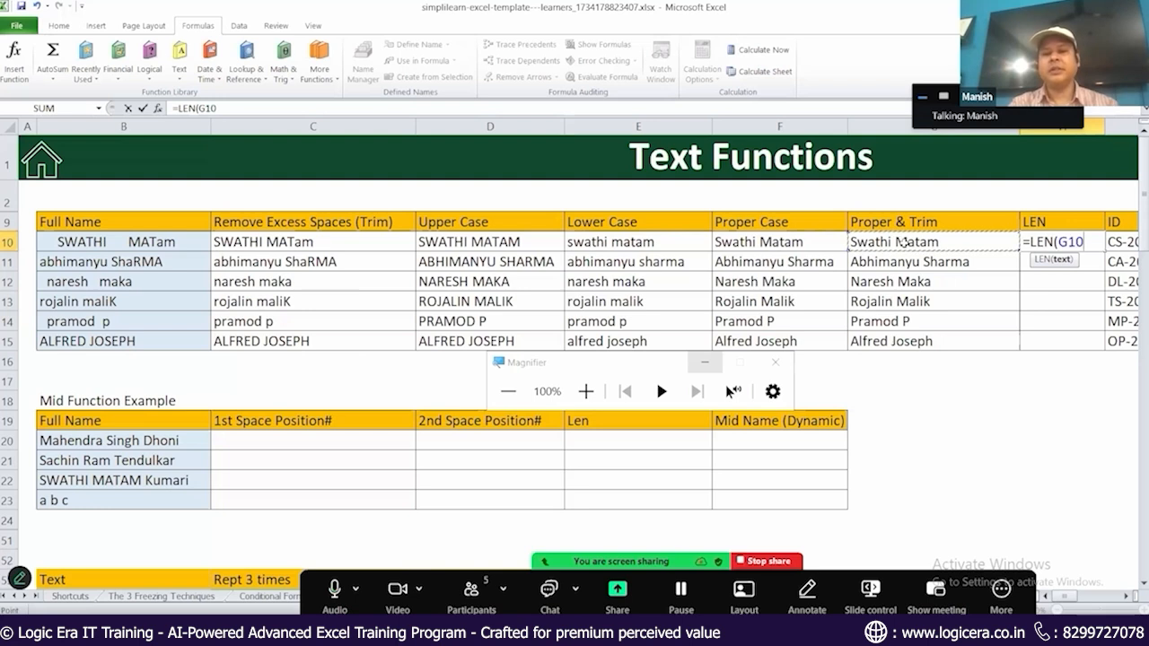
type(")")
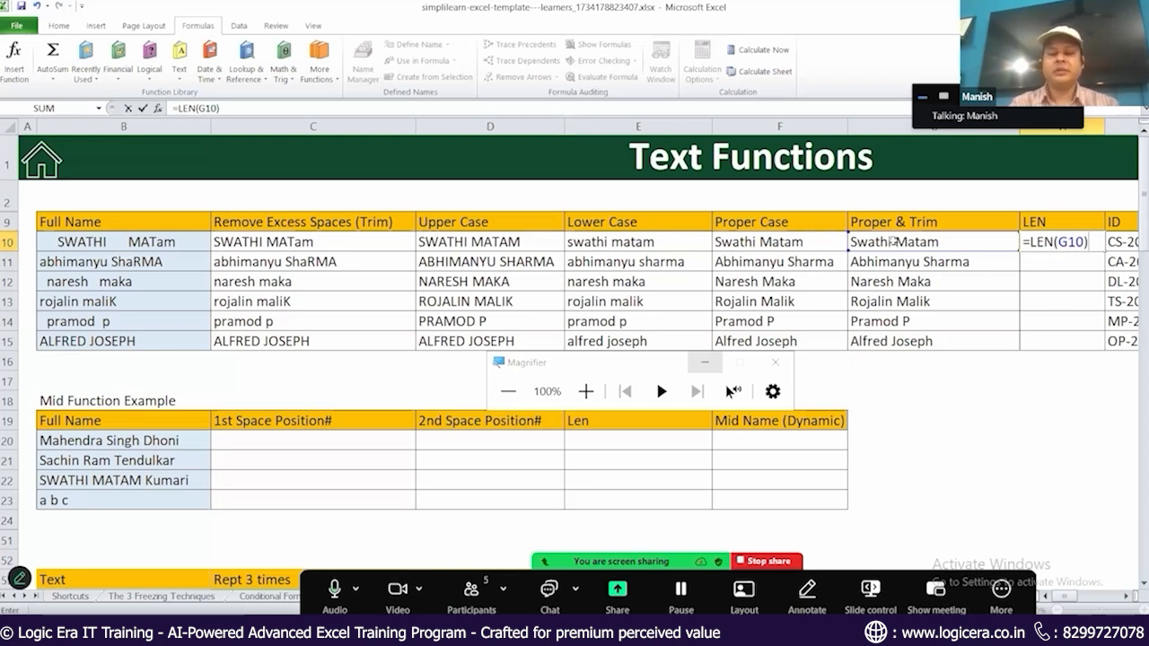
key("Return")
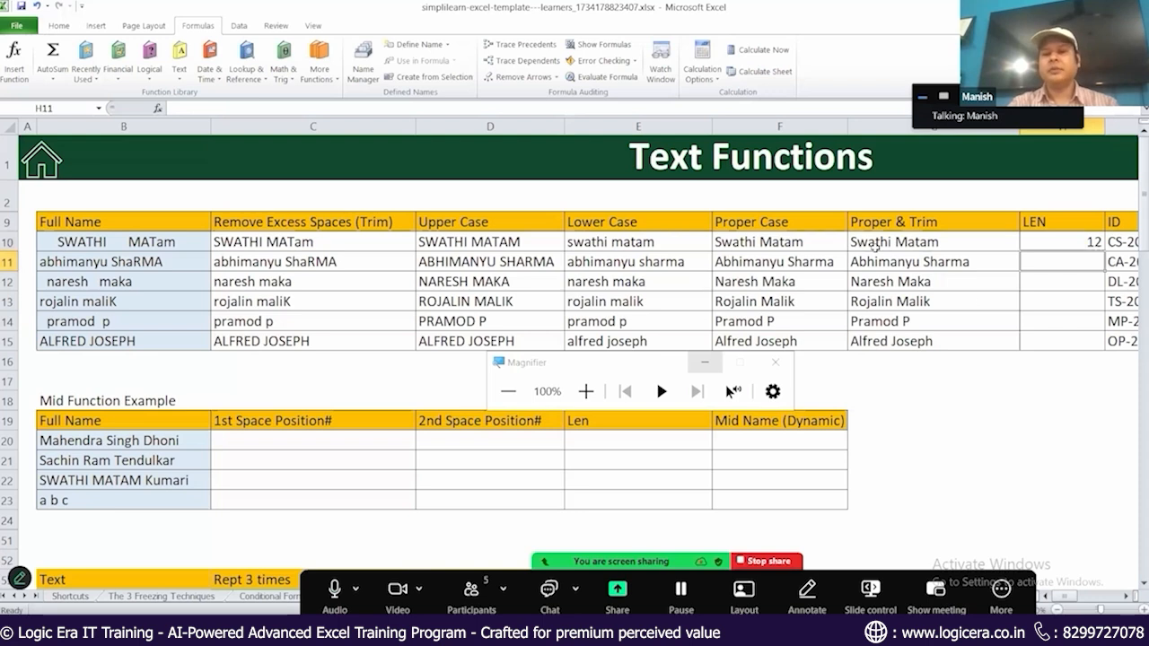
left_click(1054, 242)
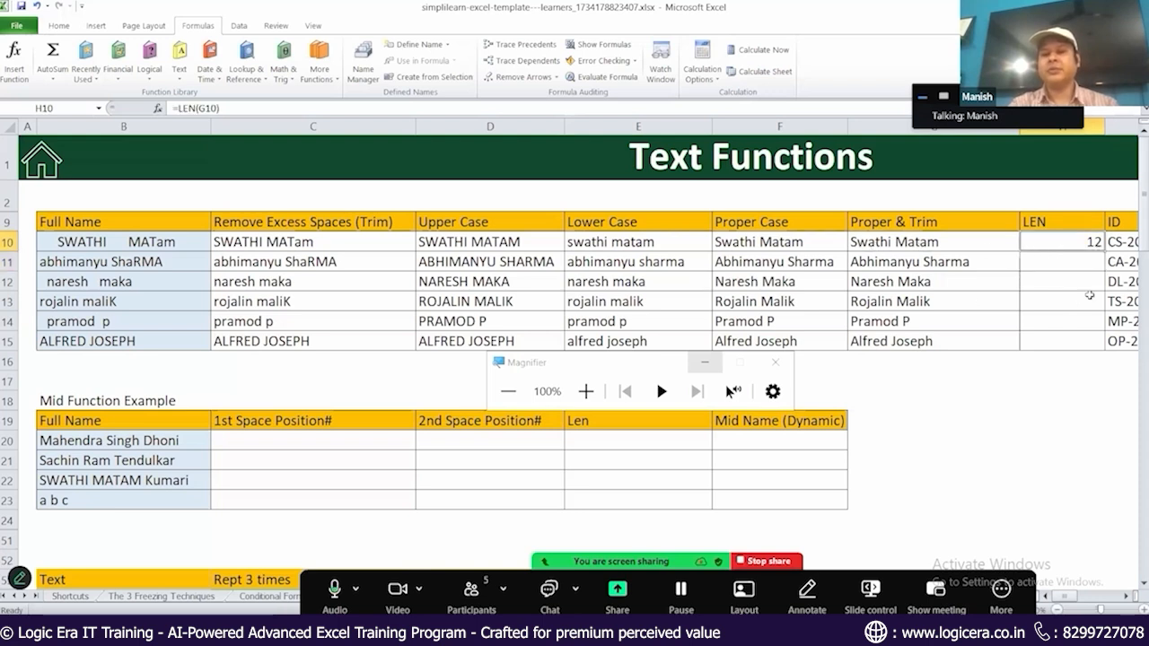
left_click_drag(1103, 287, 1104, 348)
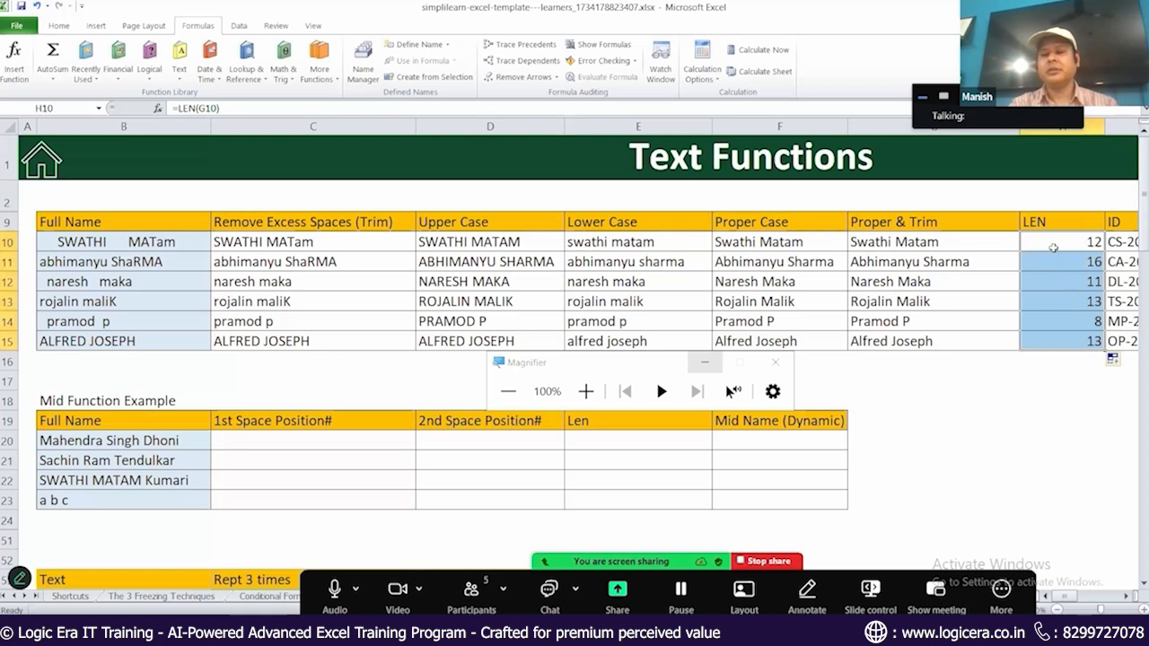
Enlarge the view around the ID and extraction columns and look over the IDs in I10:I15.
left_click(1052, 248)
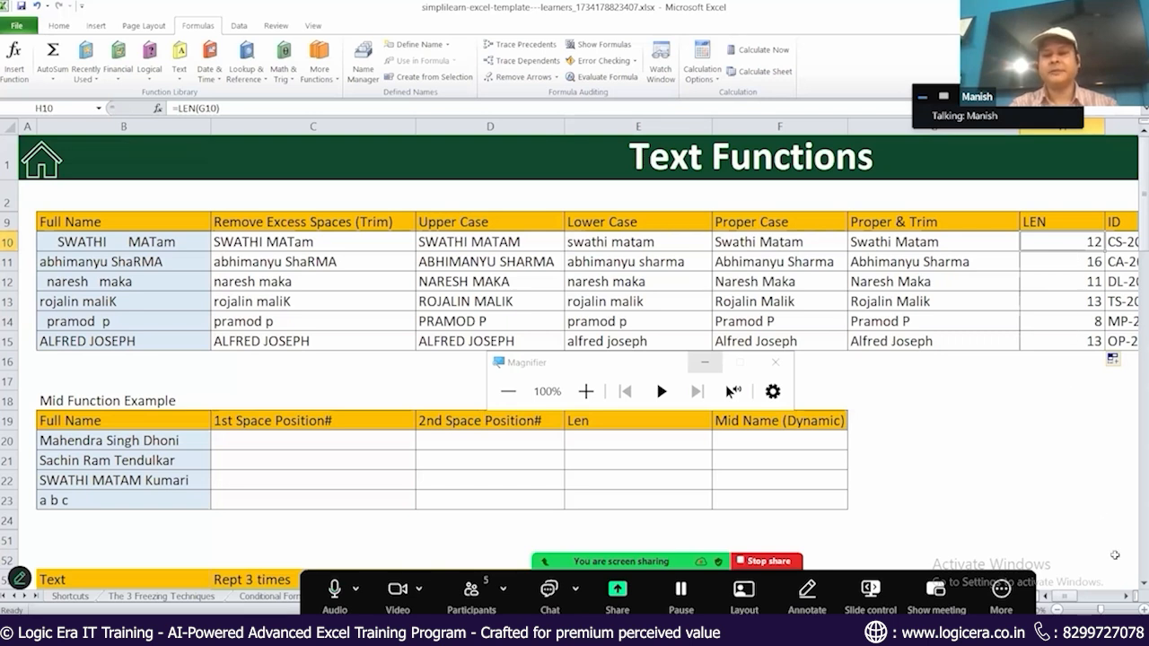
left_click(1127, 596)
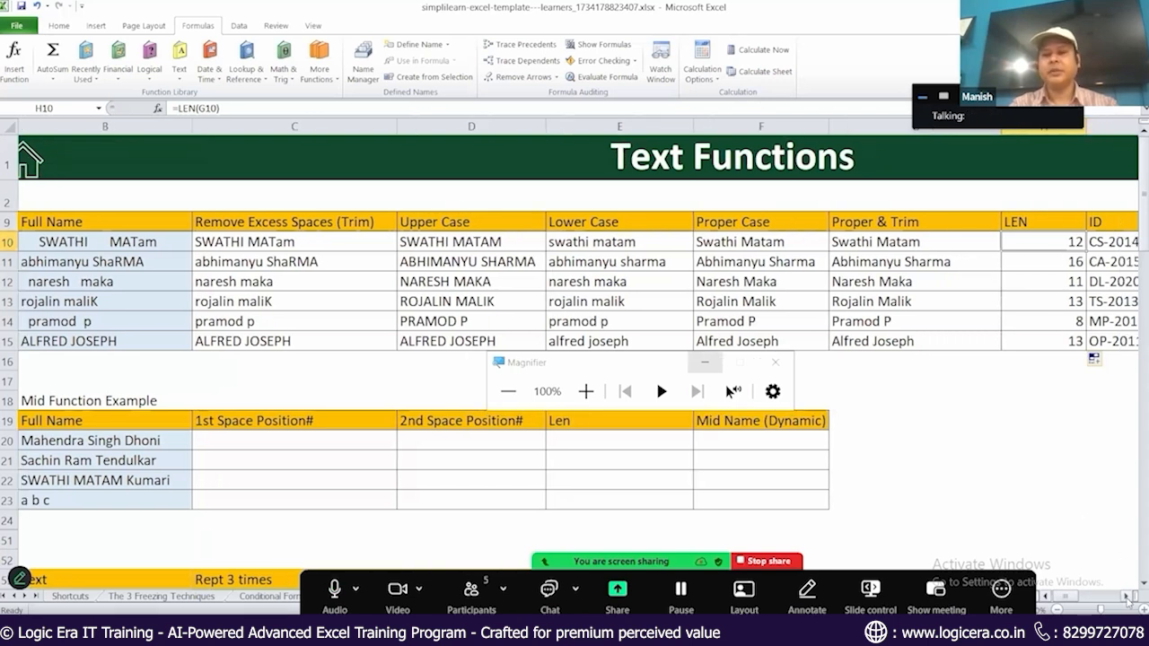
left_click(1127, 596)
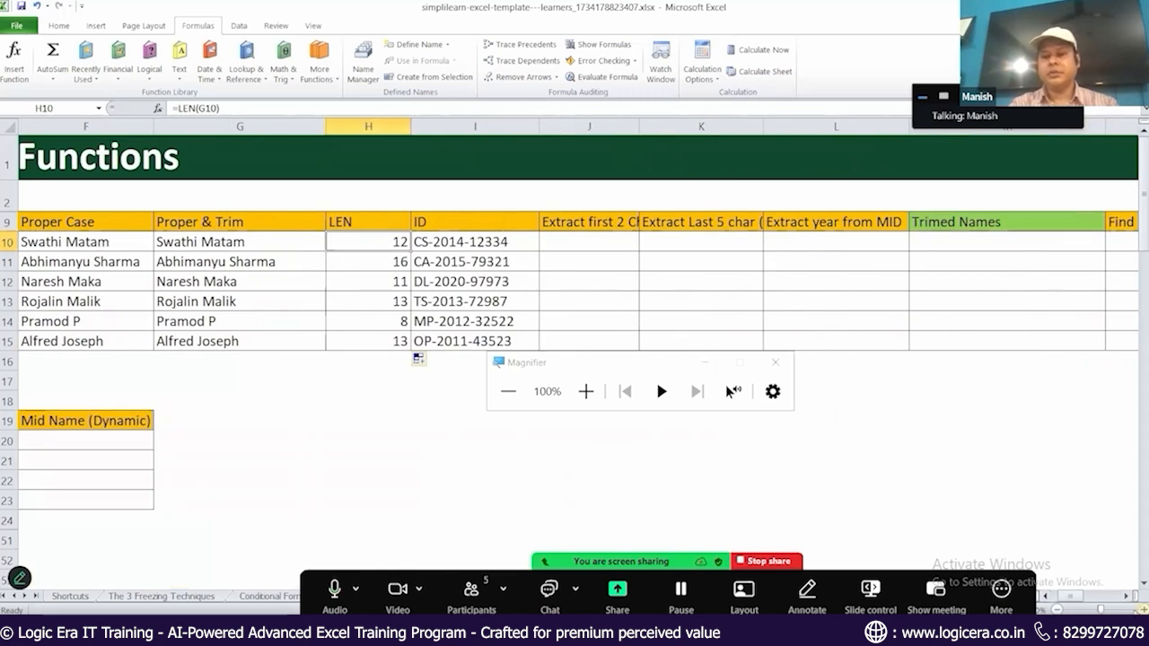
left_click(1141, 610)
left_click(1142, 610)
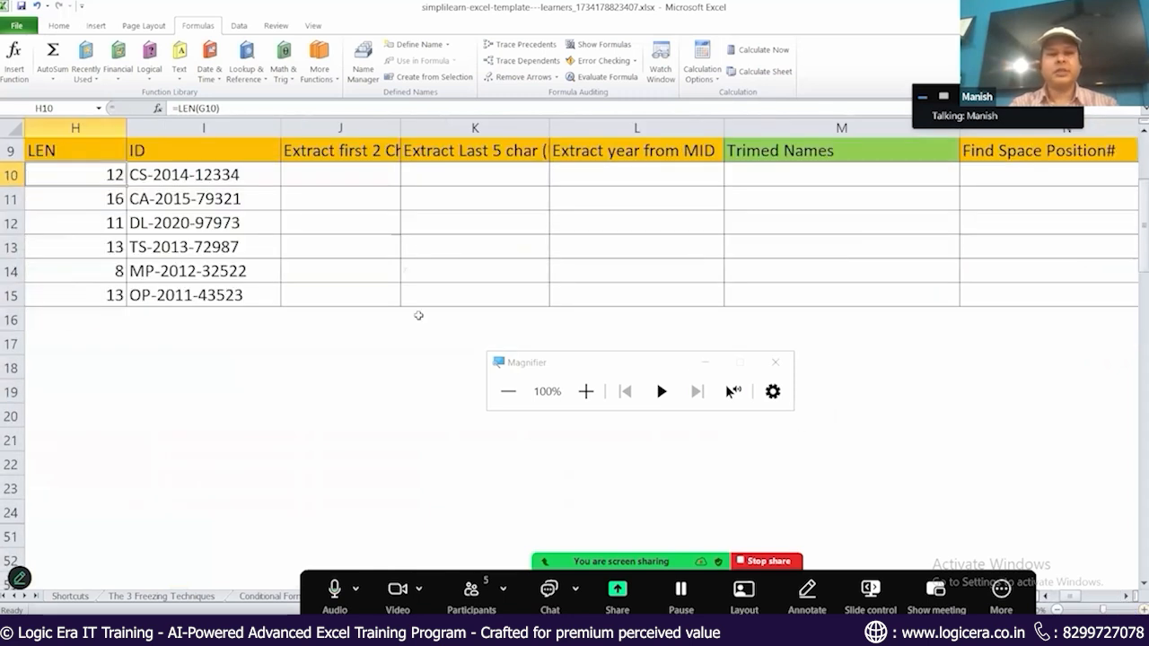
scroll(297, 265, "up", 1)
left_click(311, 217)
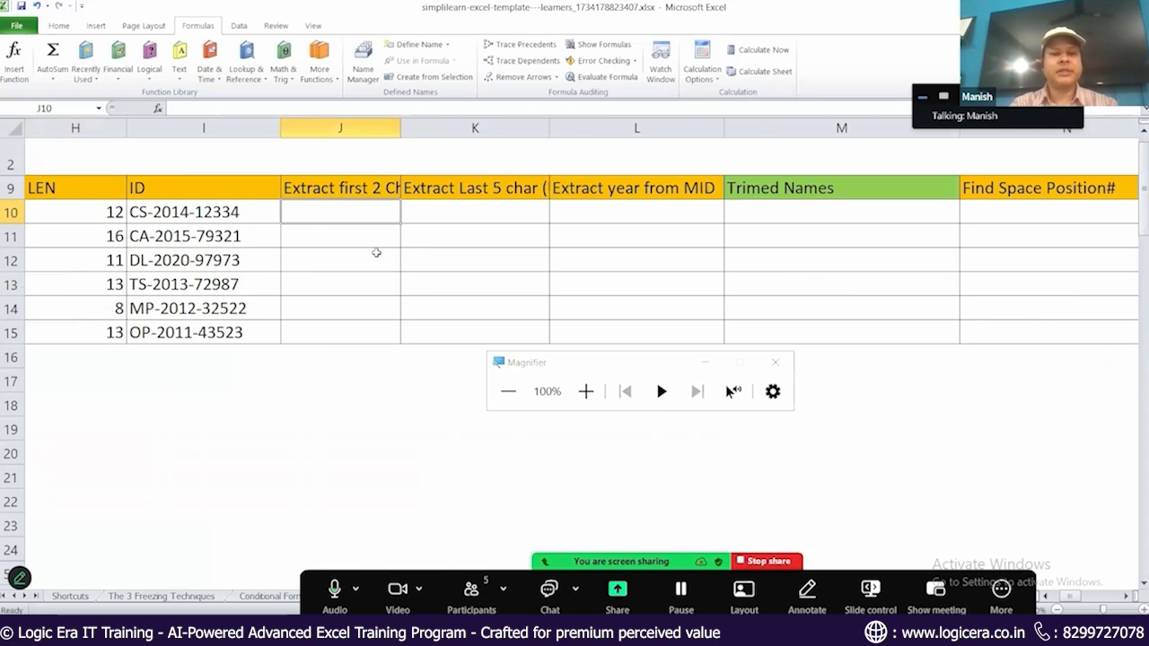
left_click_drag(169, 213, 162, 308)
left_click(178, 213)
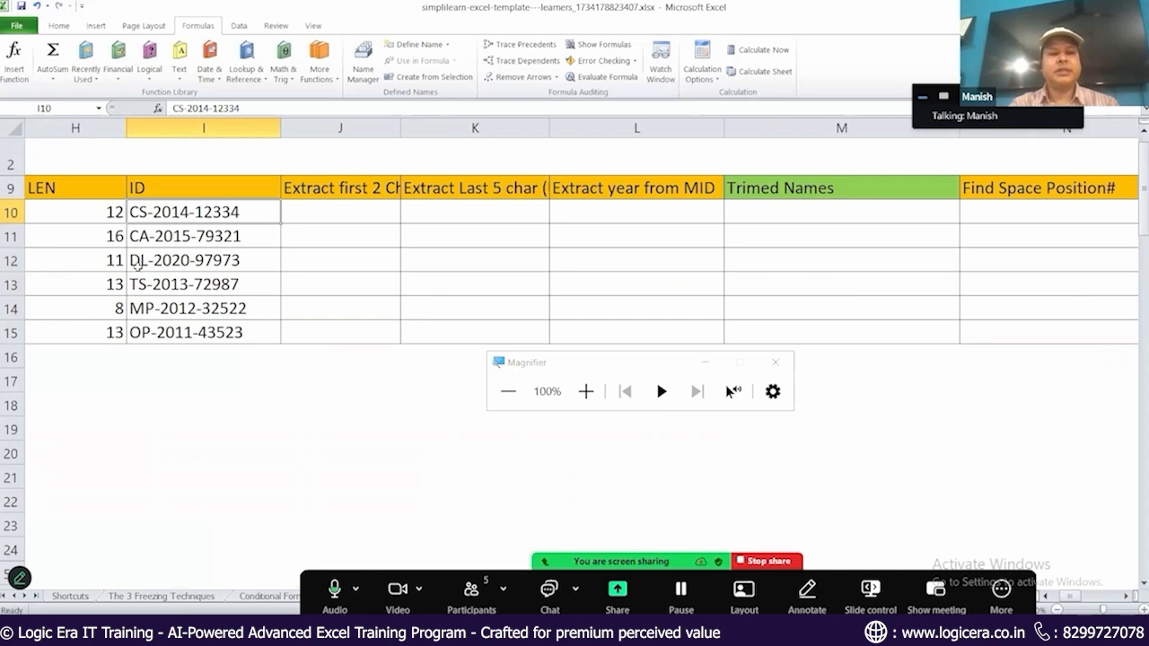
Enter =LEFT(I10,2) in J10 to extract the first two characters of the ID.
left_click(311, 210)
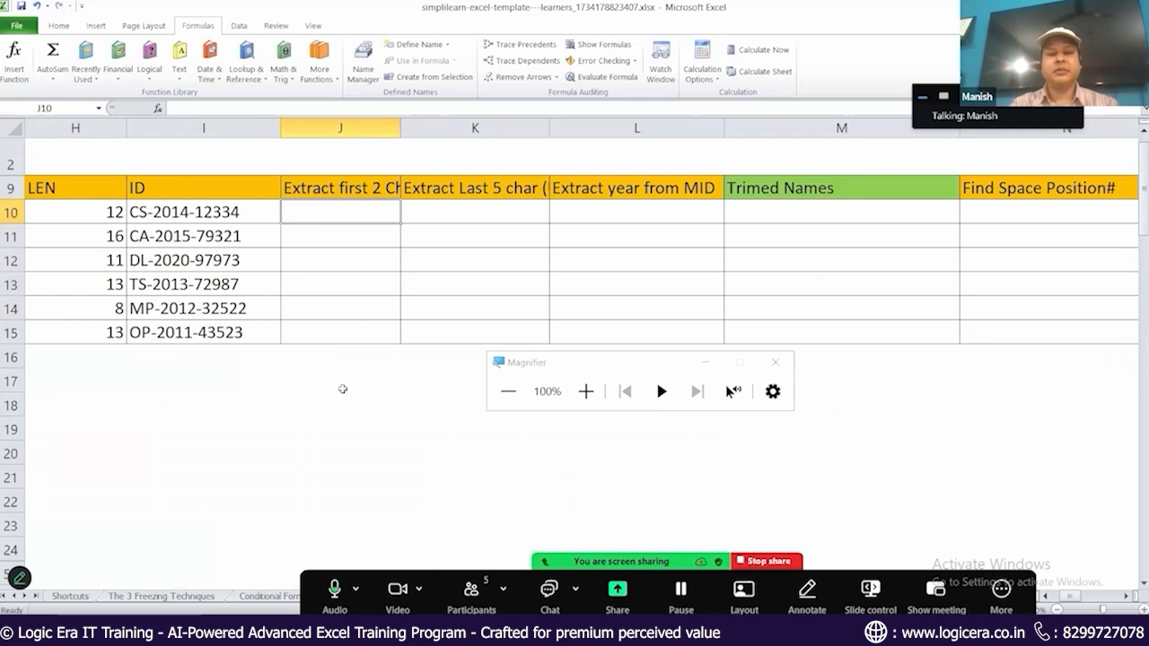
type("=")
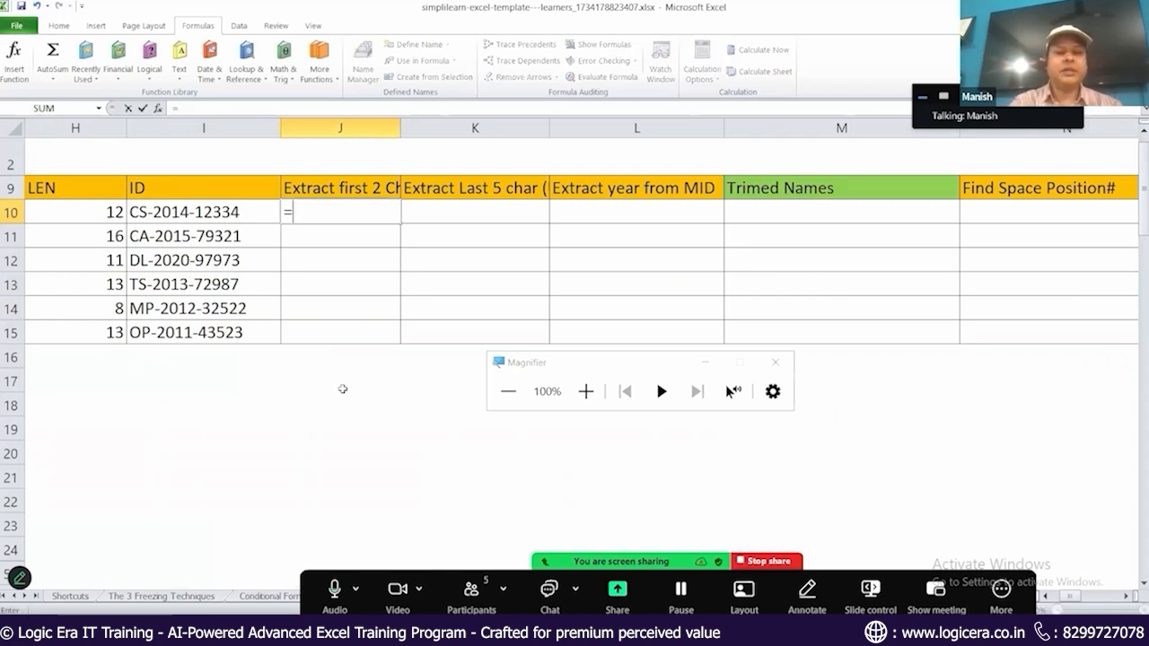
type("left")
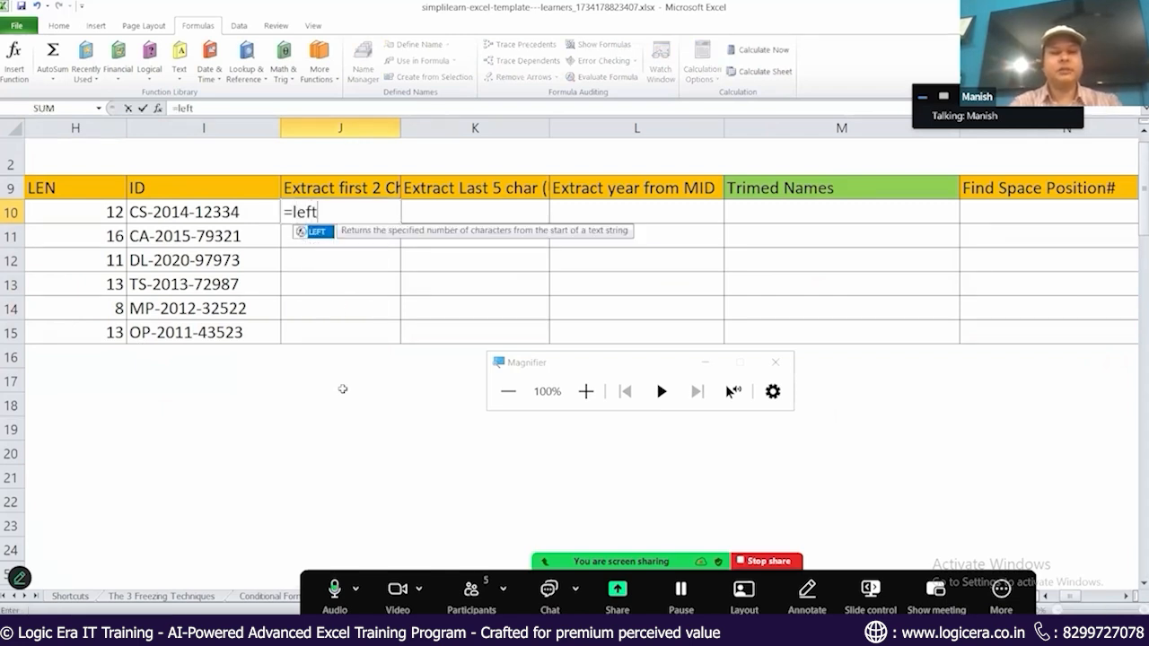
key("Tab")
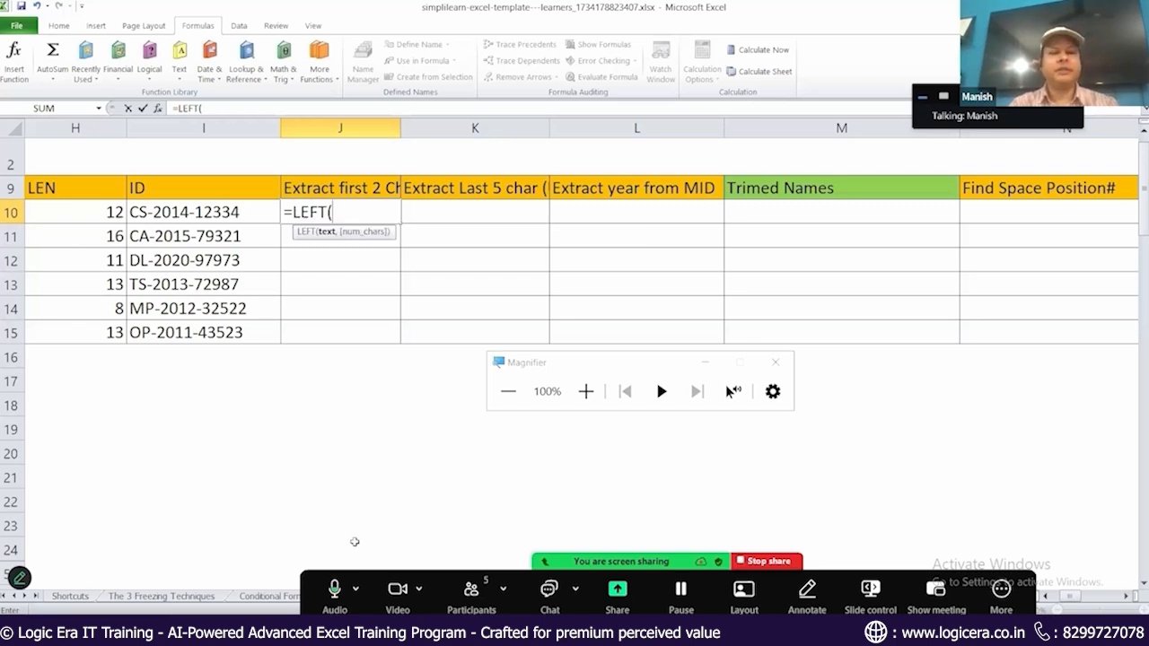
left_click(334, 592)
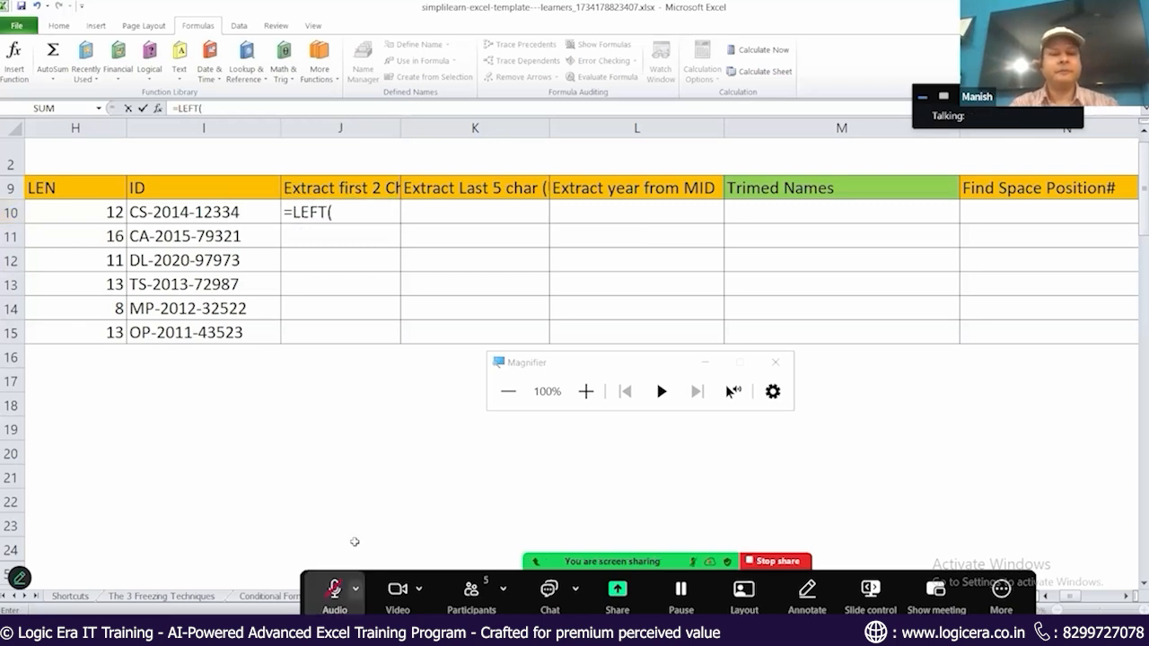
left_click(349, 603)
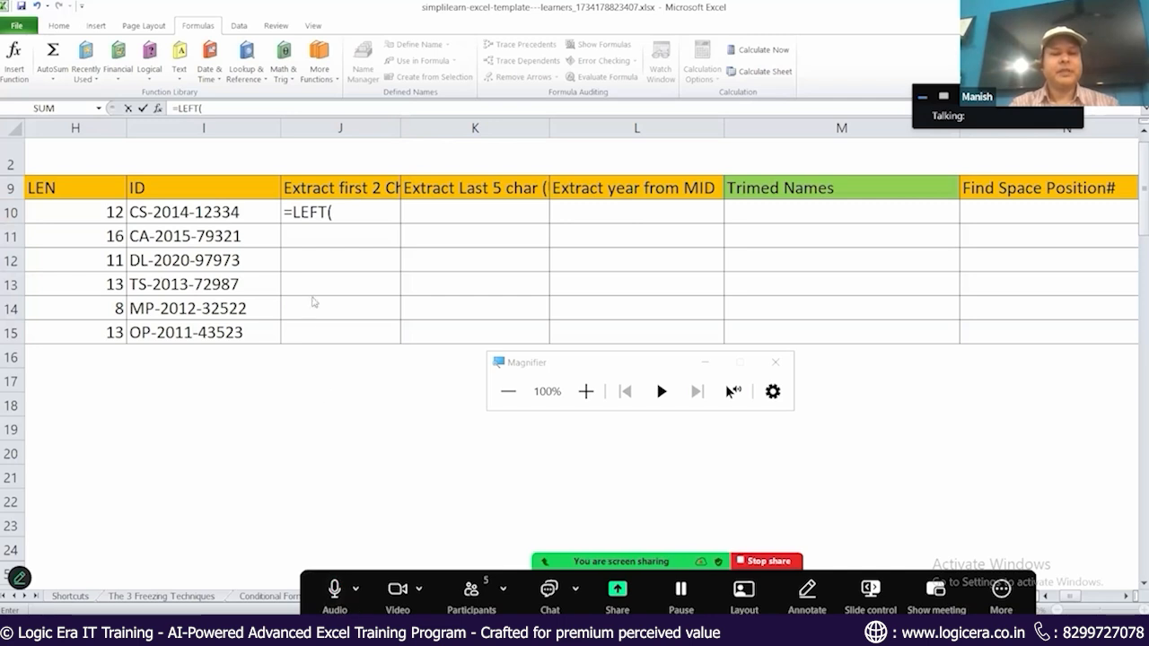
left_click(343, 213)
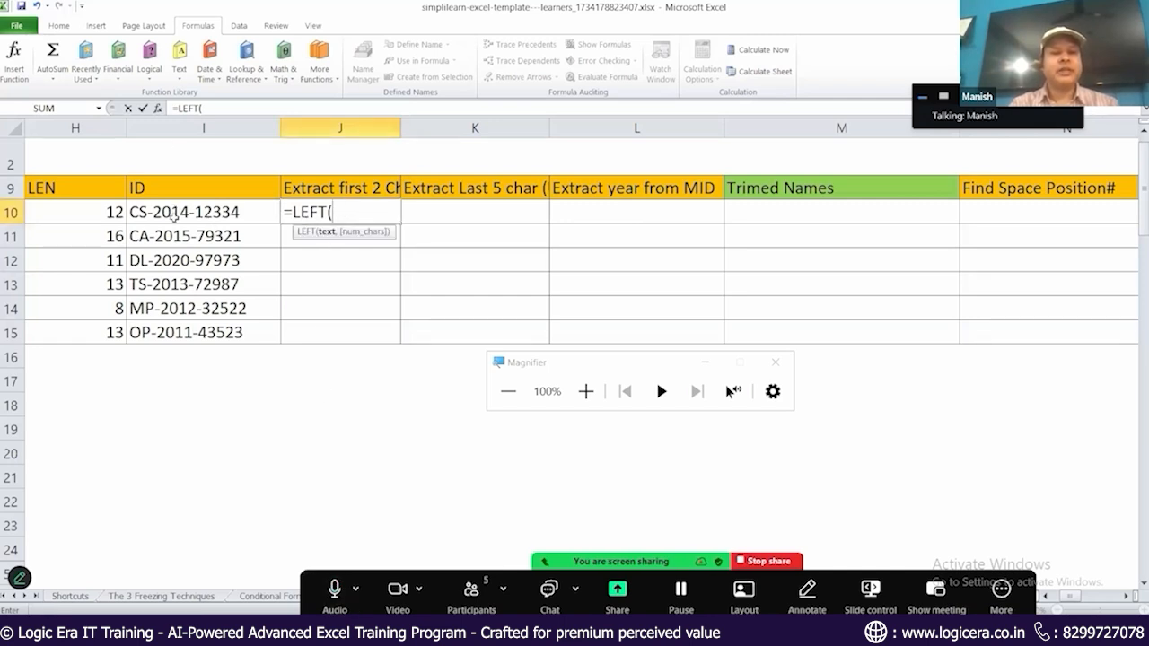
left_click(175, 211)
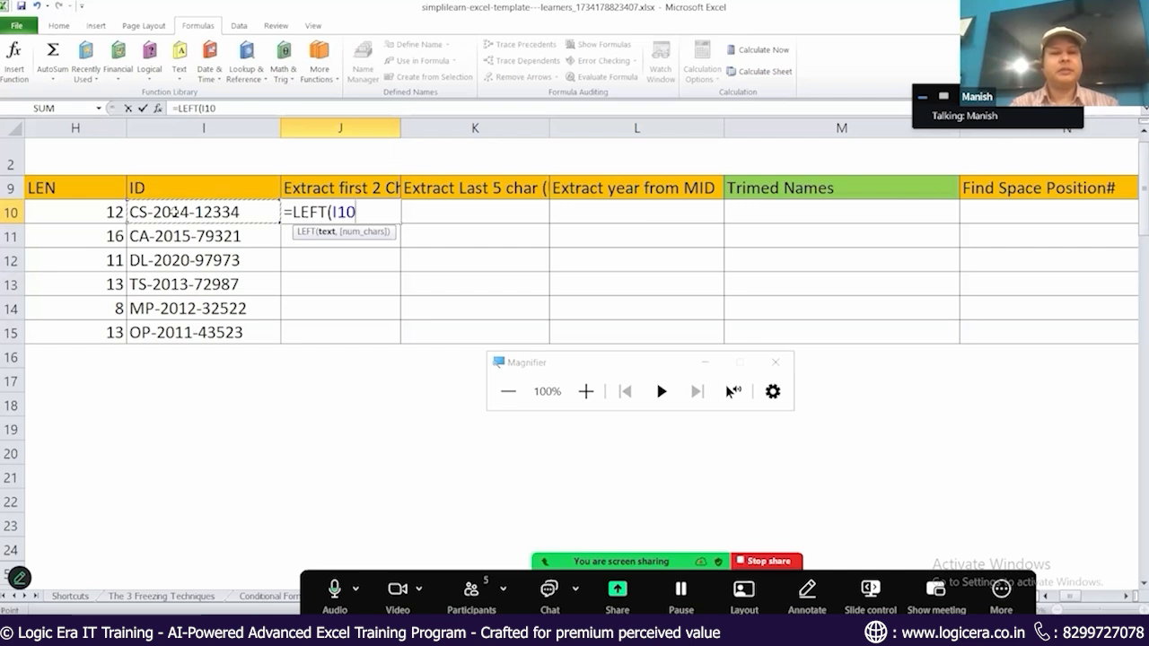
type(",")
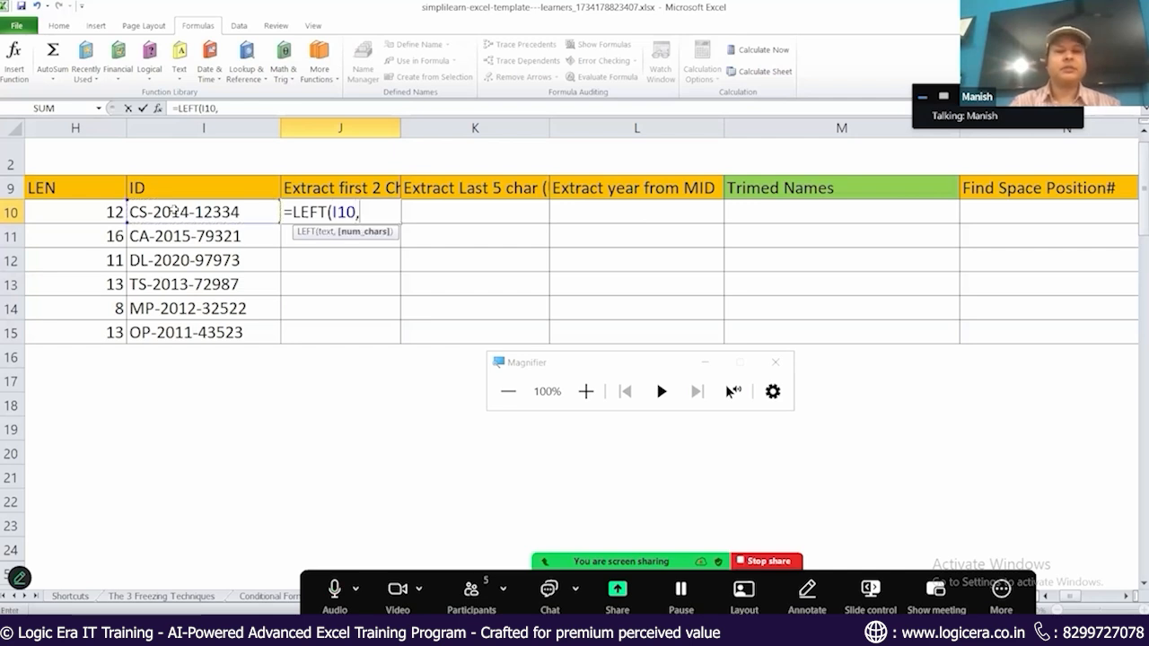
type("2")
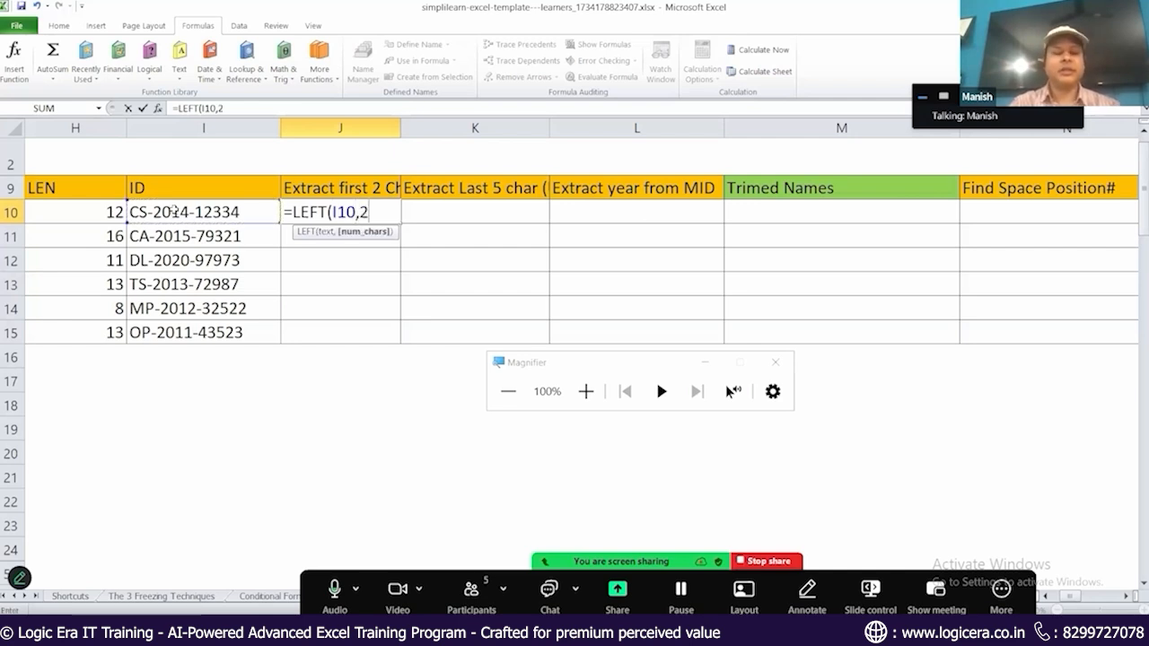
type(")")
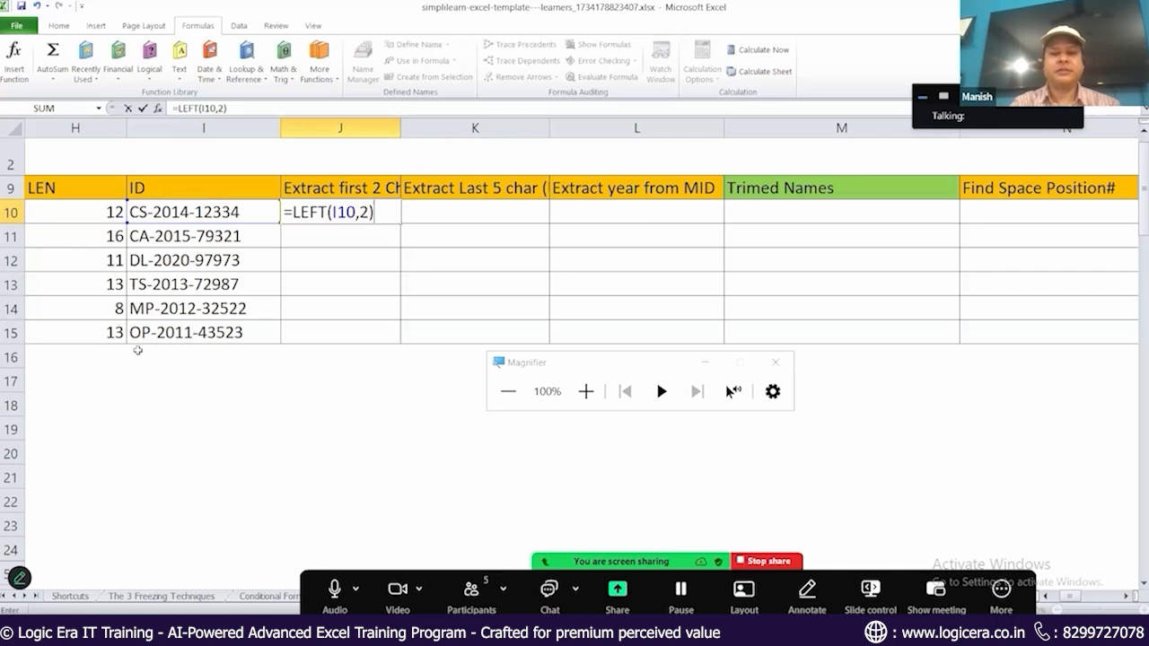
key("Return")
Fill the LEFT formula from J10 down to J15.
left_click(314, 218)
left_click_drag(400, 223, 395, 343)
left_click(305, 211)
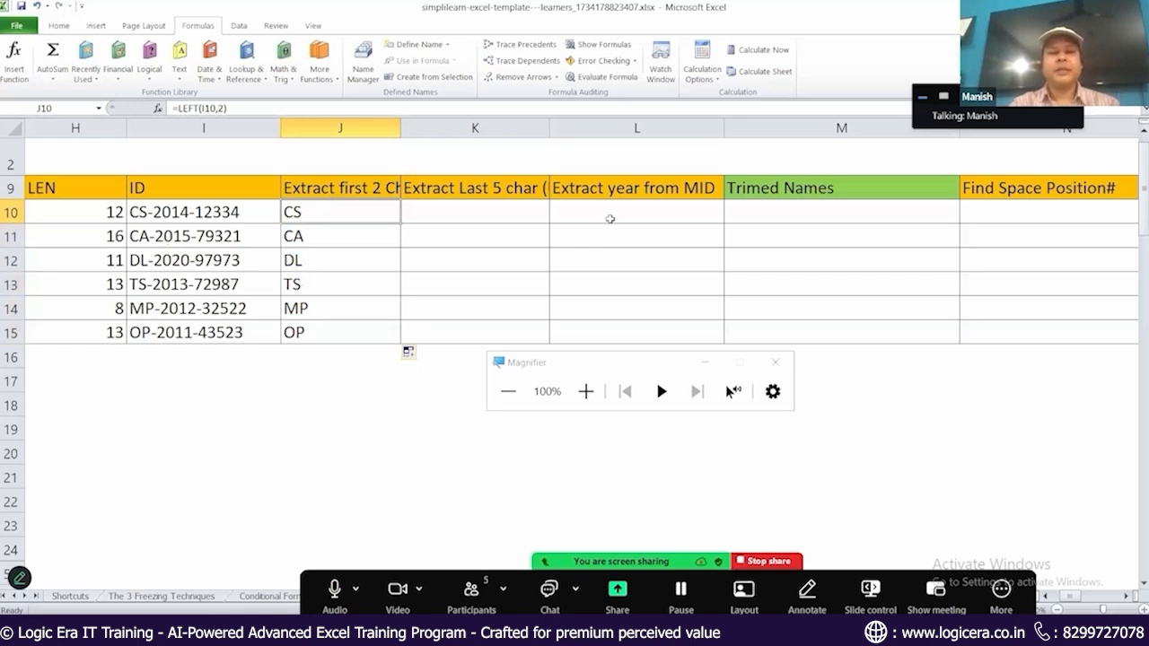
Enter =RIGHT(I10,5) in K10 to extract the last five characters of the ID and fill it down to K15.
left_click(461, 214)
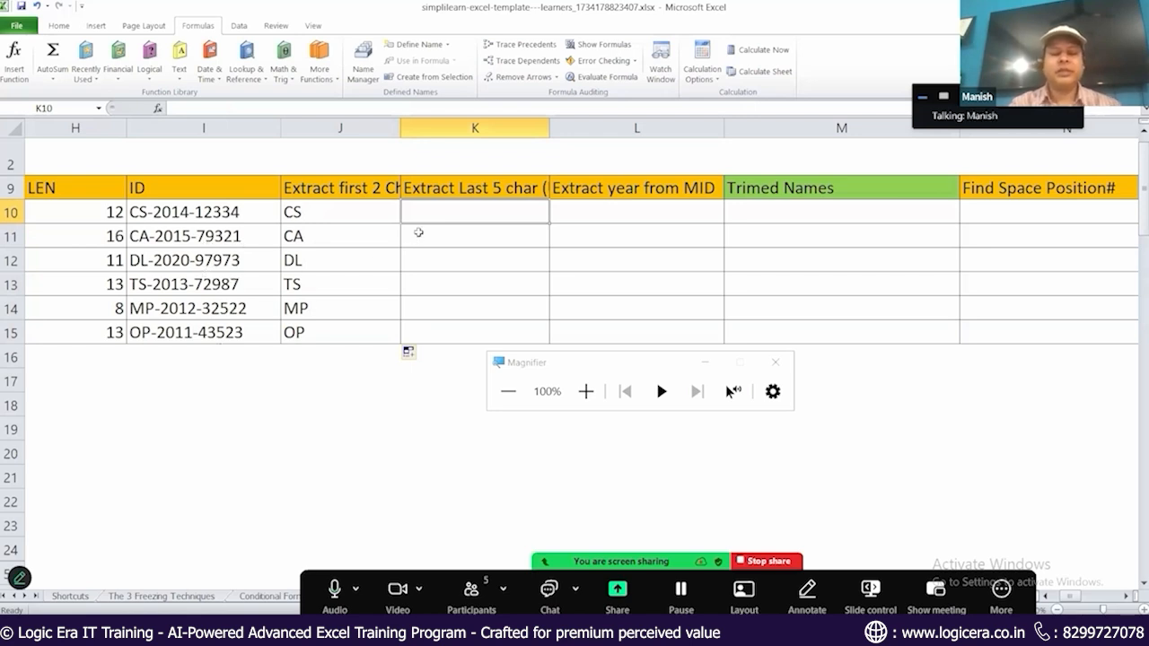
type("=right")
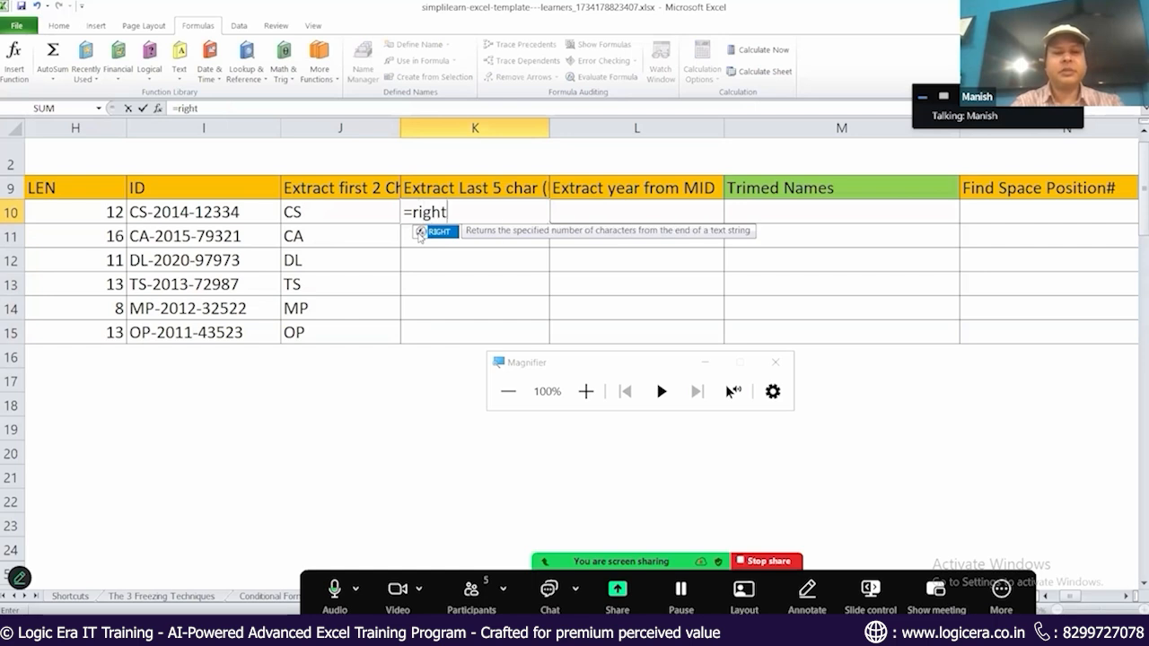
key("Tab")
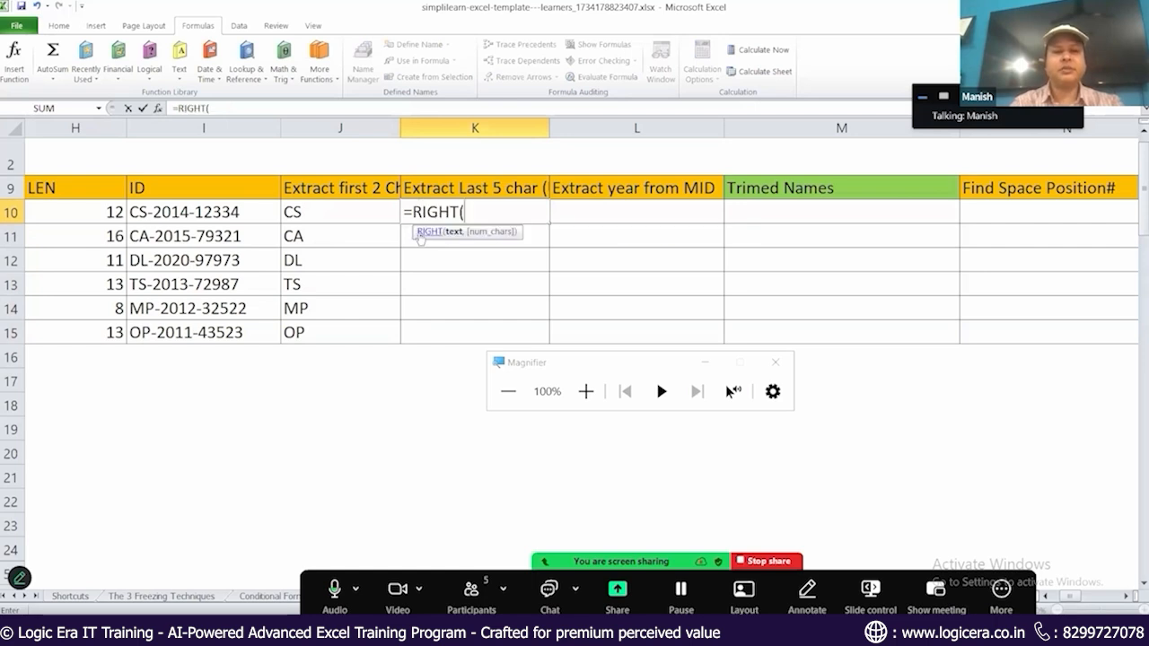
left_click(205, 212)
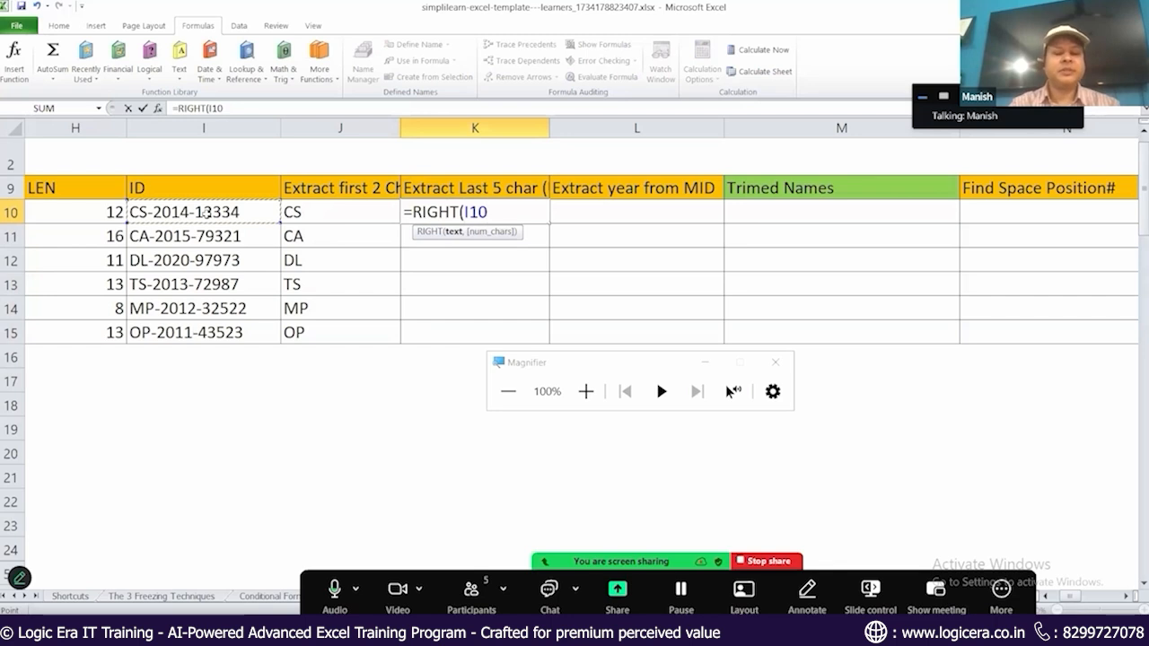
type(",")
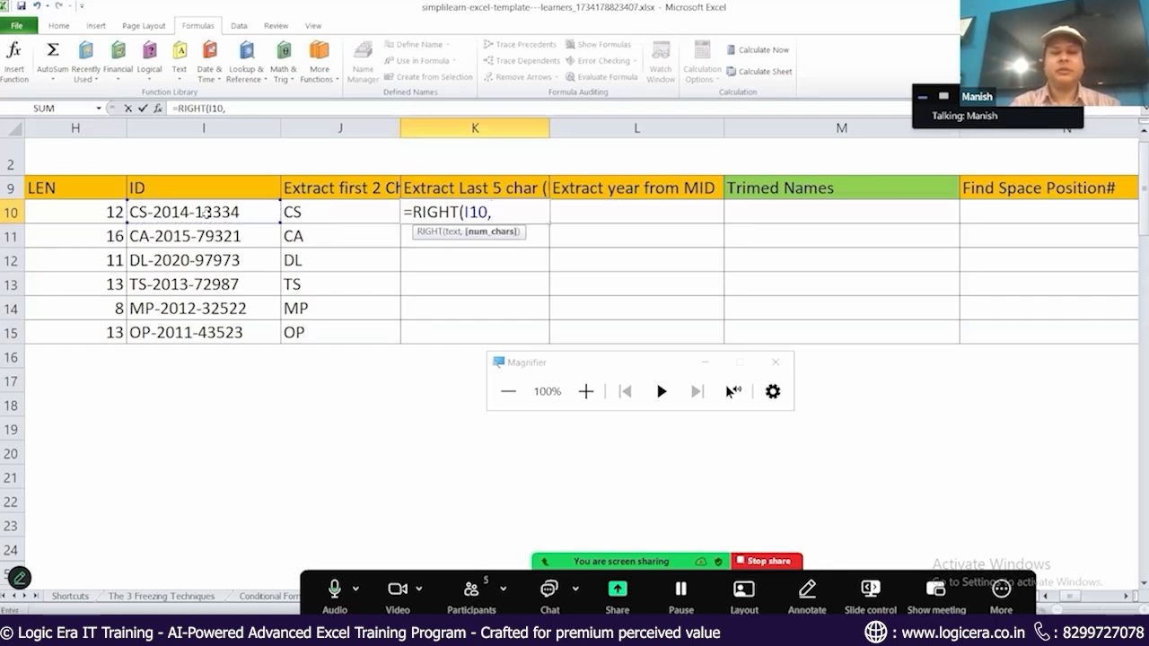
type("5")
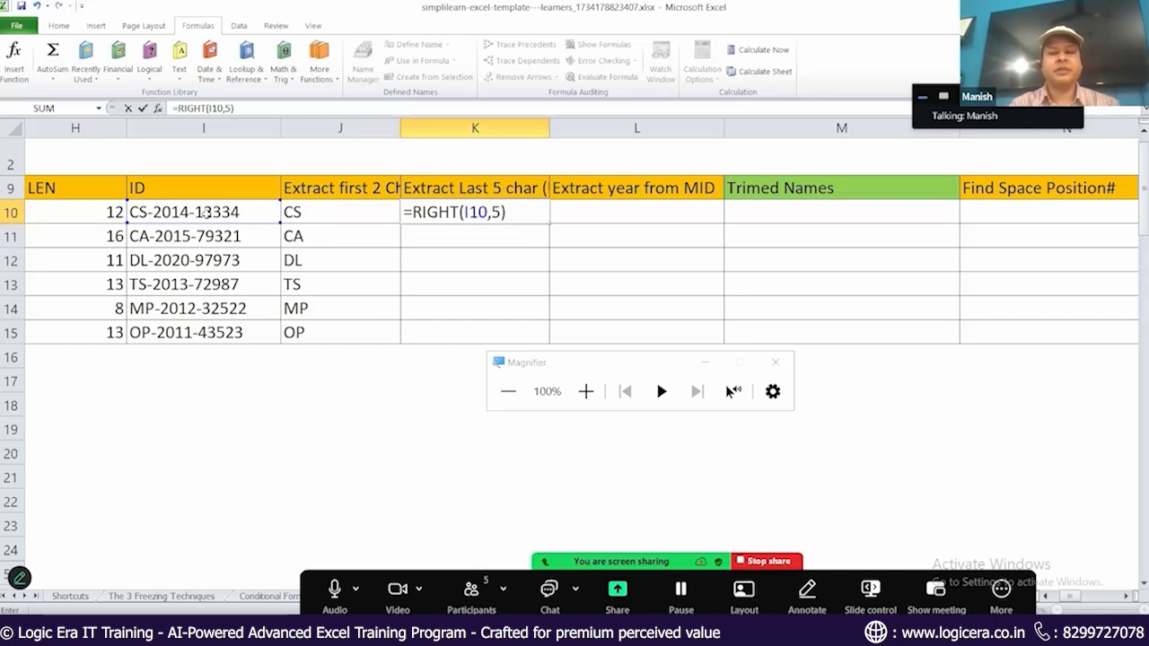
key("Return")
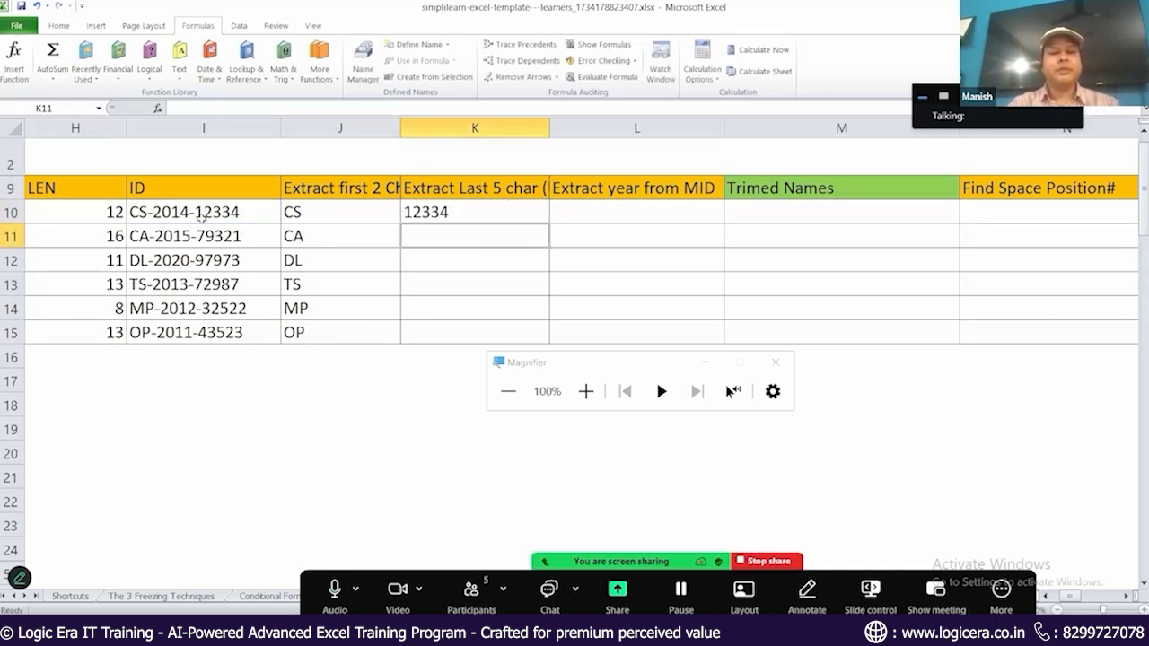
left_click(468, 212)
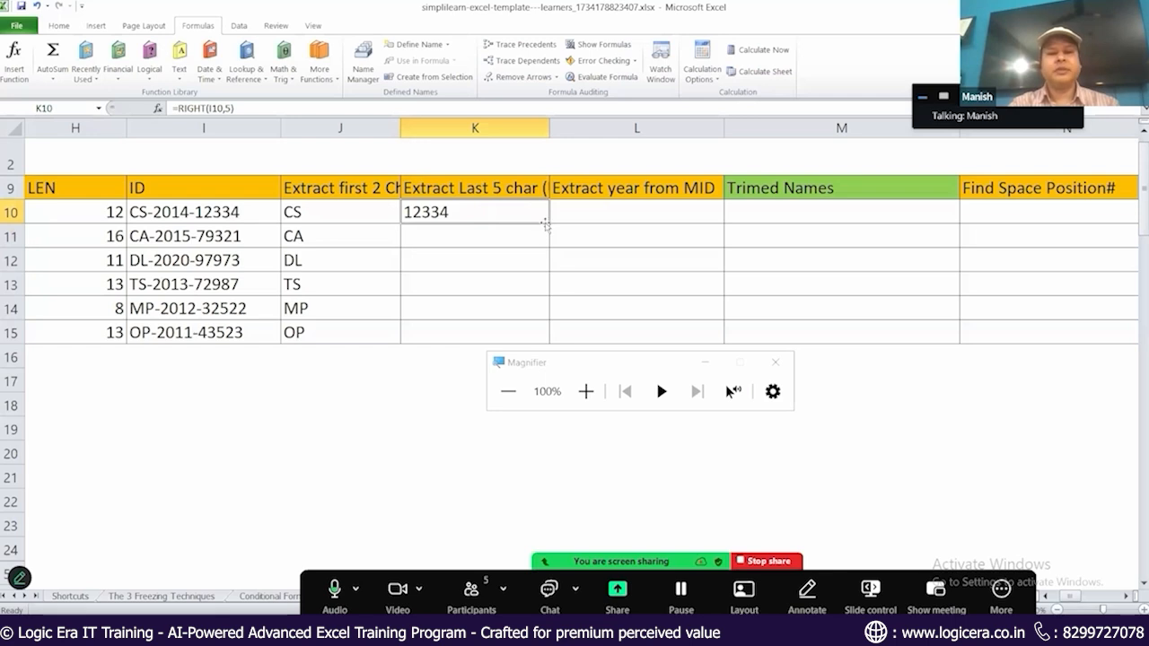
left_click_drag(548, 222, 546, 339)
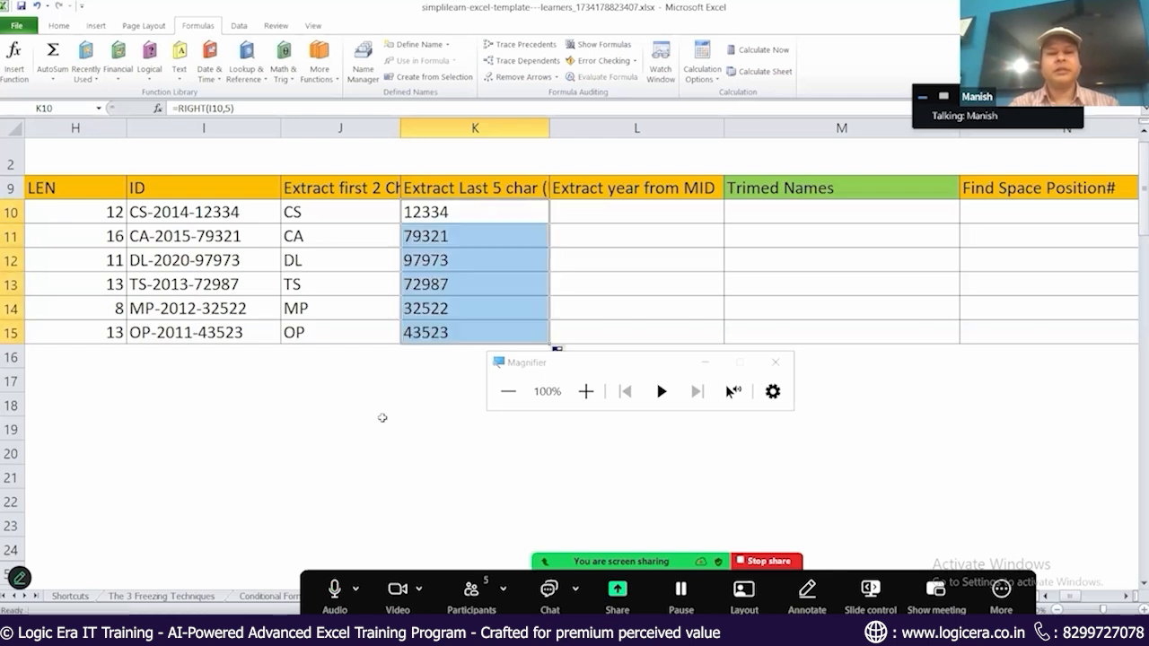
left_click(382, 420)
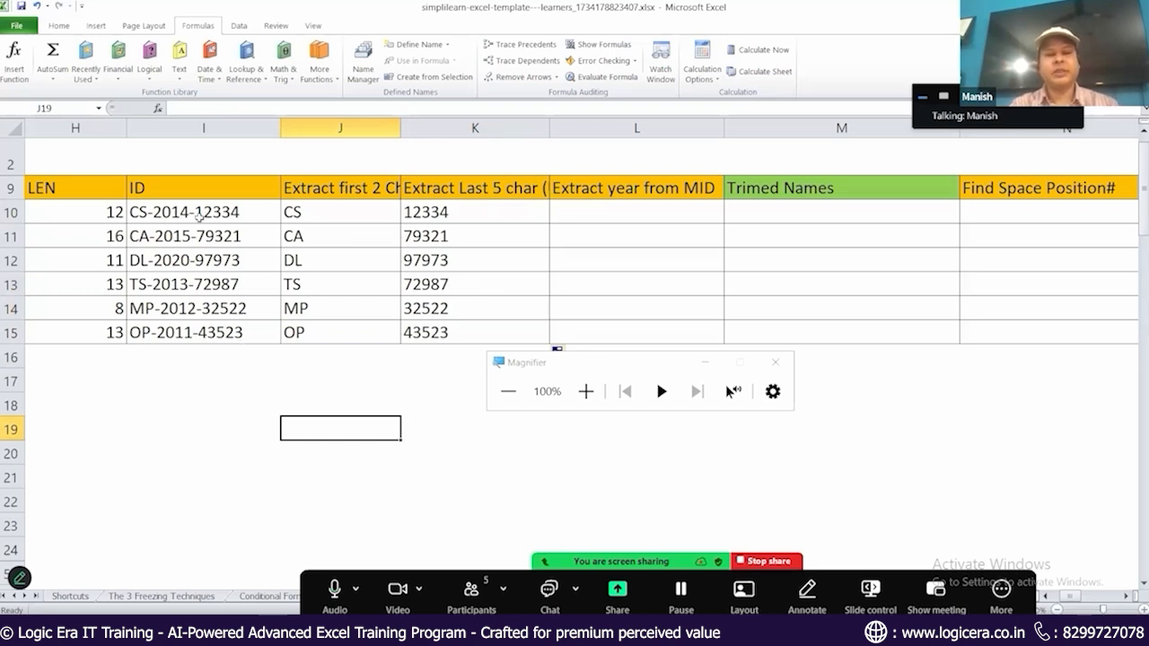
left_click(339, 219)
left_click(440, 216)
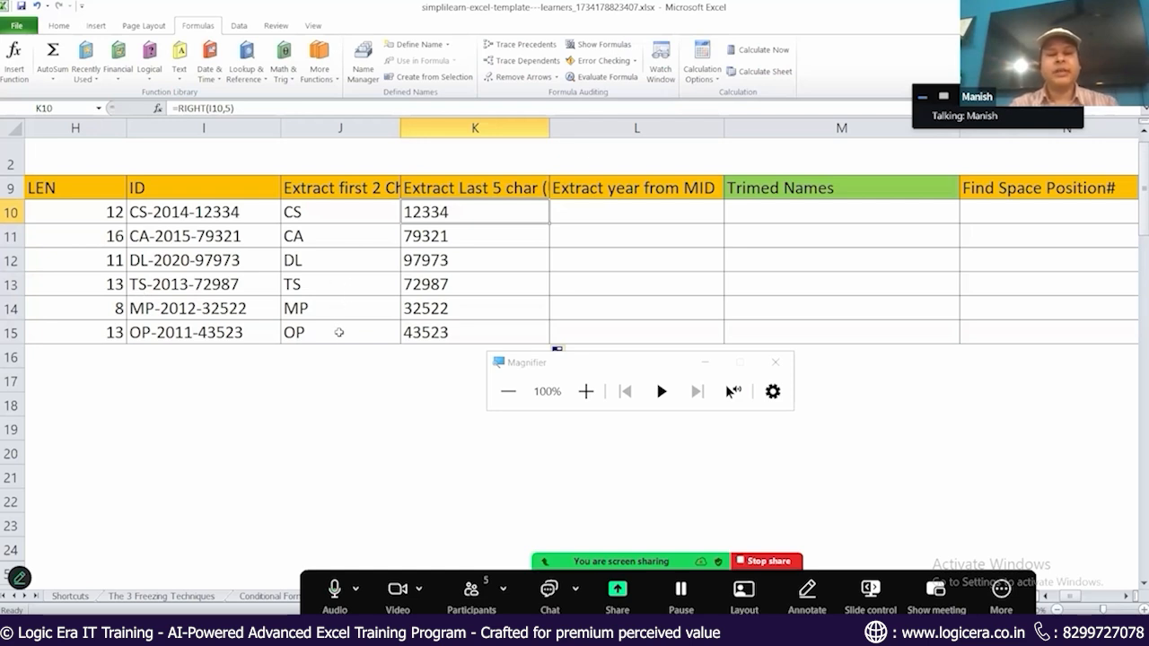
left_click(354, 373)
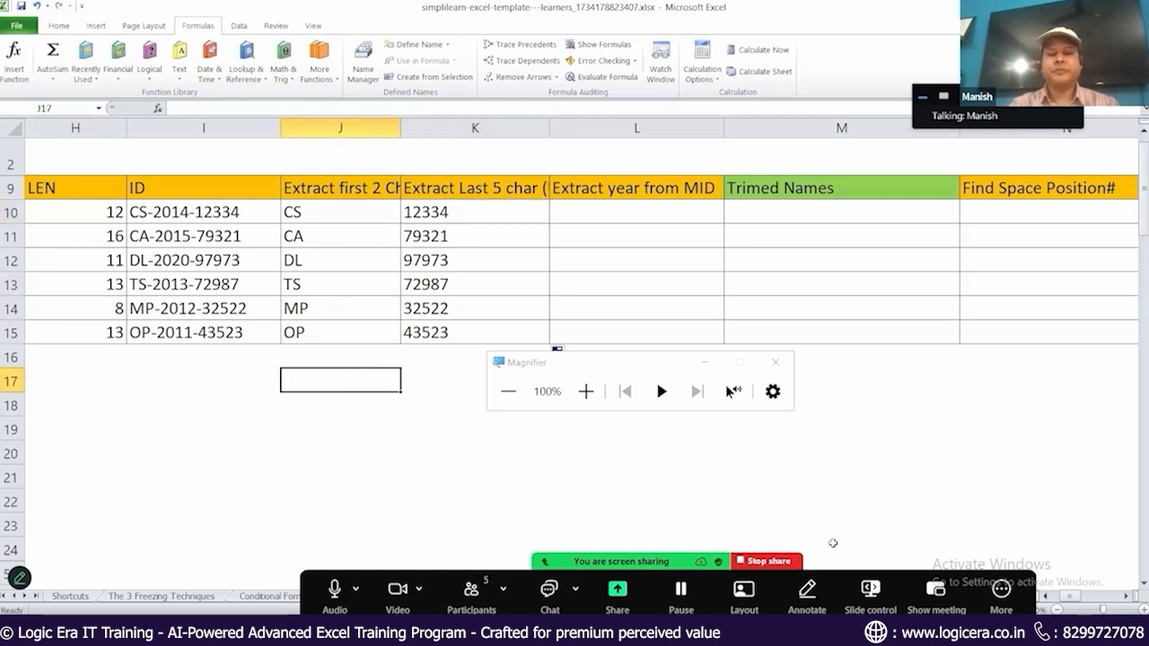
left_click(272, 423)
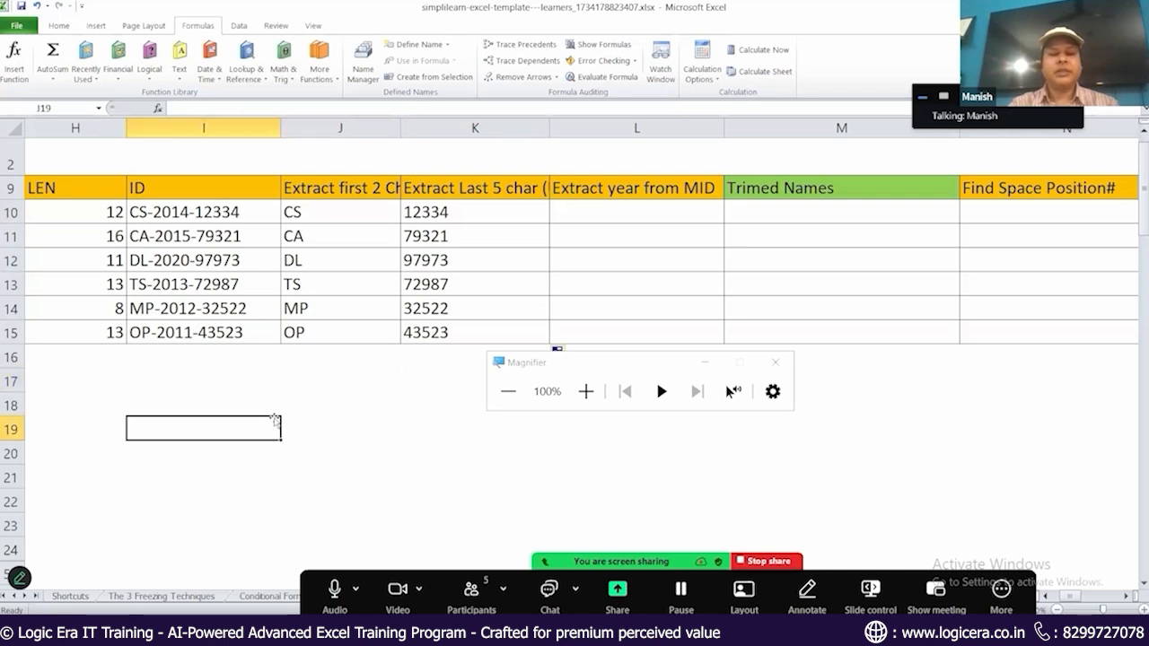
left_click(208, 354)
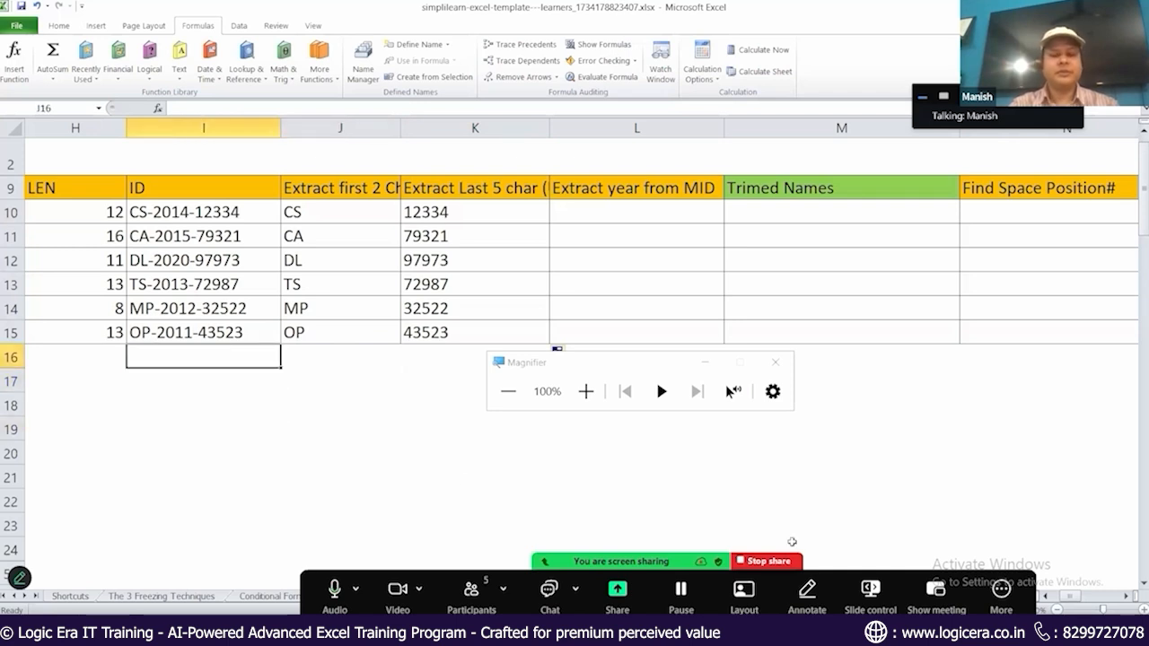